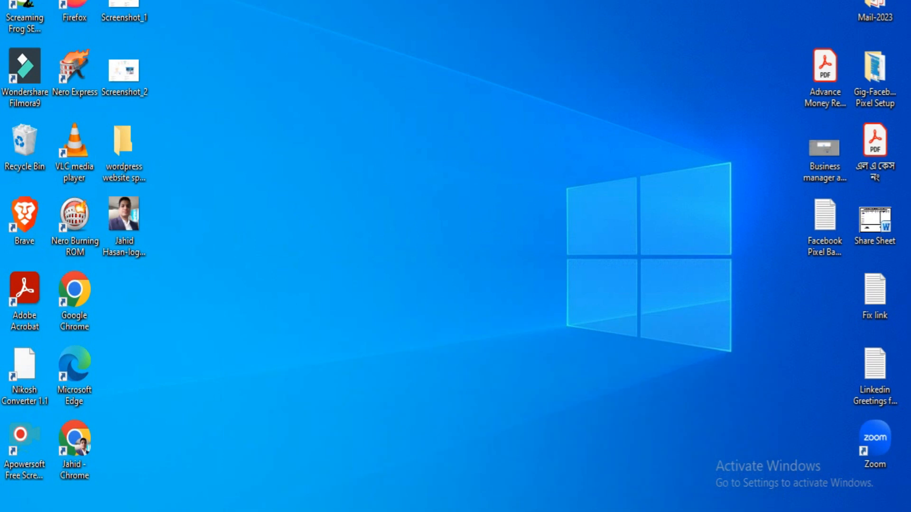
# View the desktop screenshots of the site's mobile and desktop PageSpeed scores, and close the image viewer
pyautogui.doubleClick(135, 3)
pyautogui.doubleClick(603, 17)
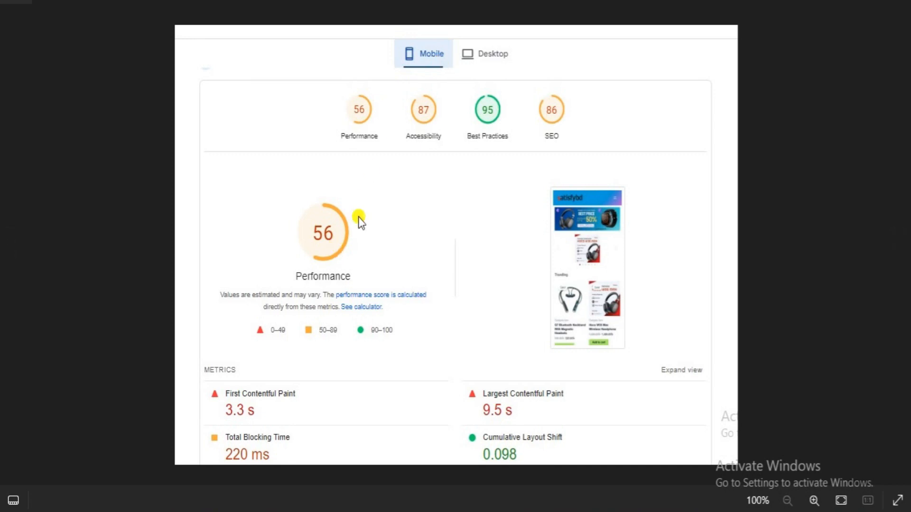
pyautogui.click(900, 246)
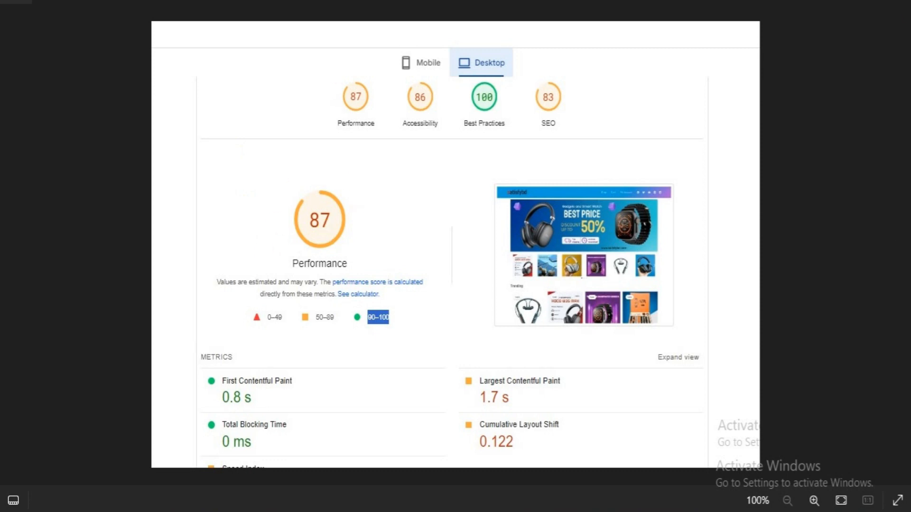
pyautogui.hotkey('alt', 'F4')
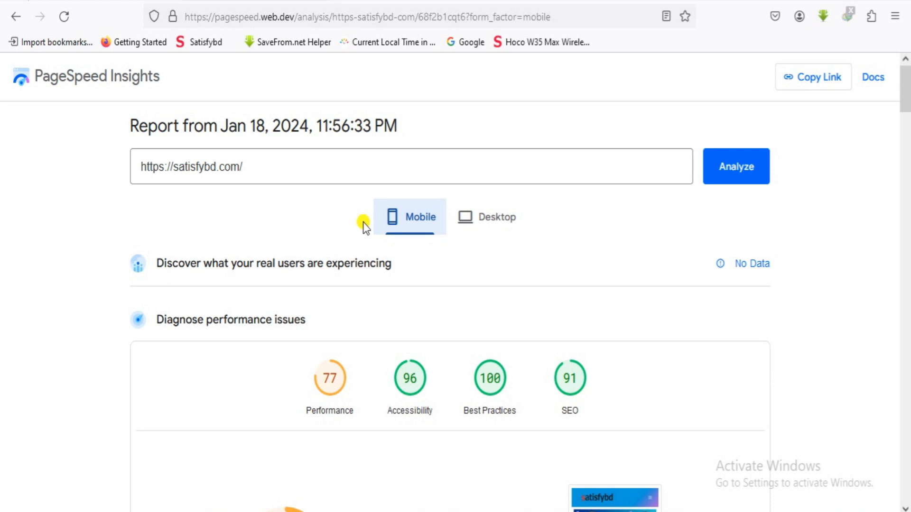
# Check the mobile and desktop scores in the PageSpeed Insights report for satisfybd.com, and switch to the Cloudflare dashboard
pyautogui.scroll(-3, 238, 347)
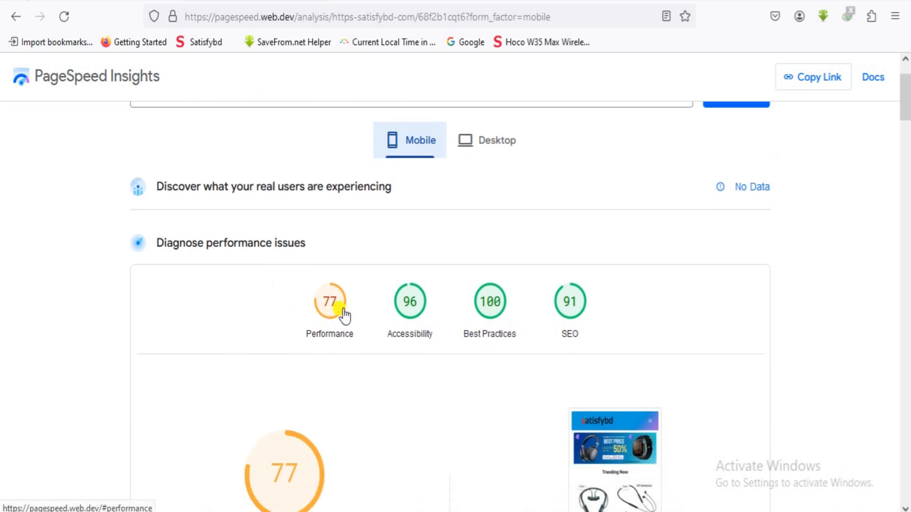
pyautogui.click(492, 148)
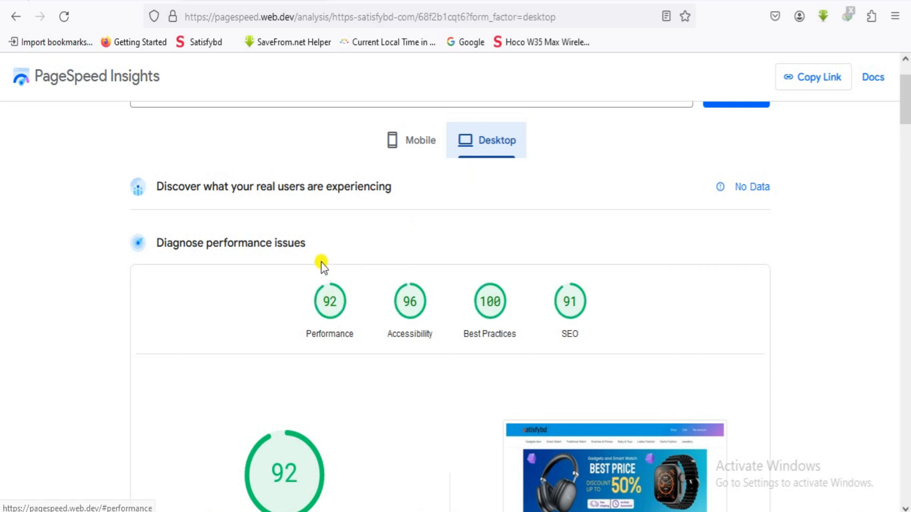
pyautogui.scroll(3, 322, 261)
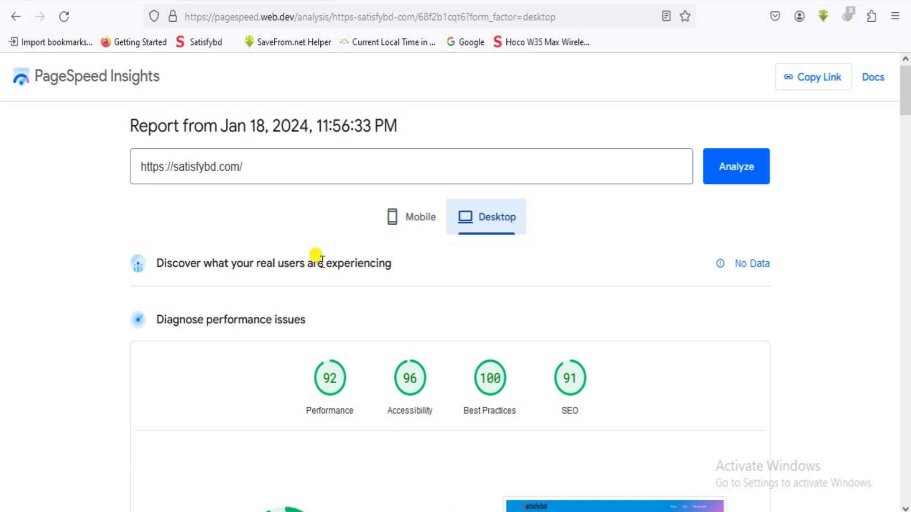
pyautogui.click(834, 0)
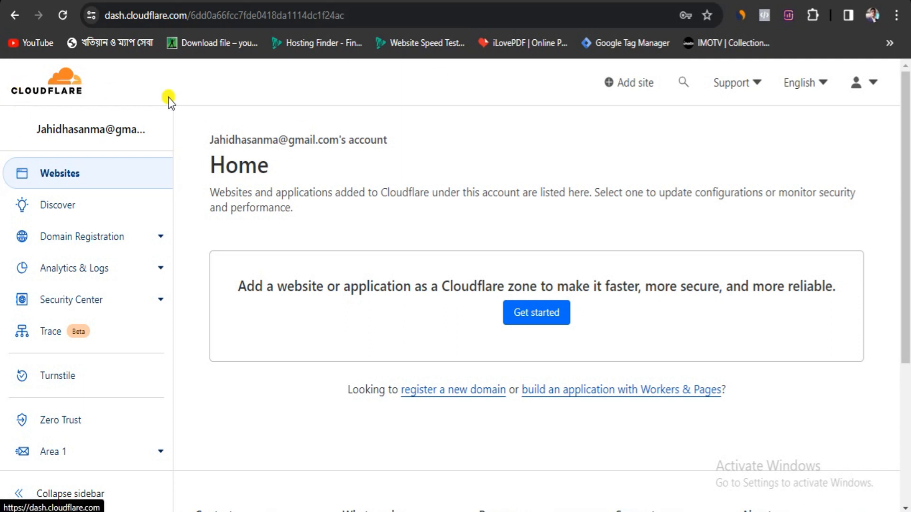
pyautogui.click(873, 92)
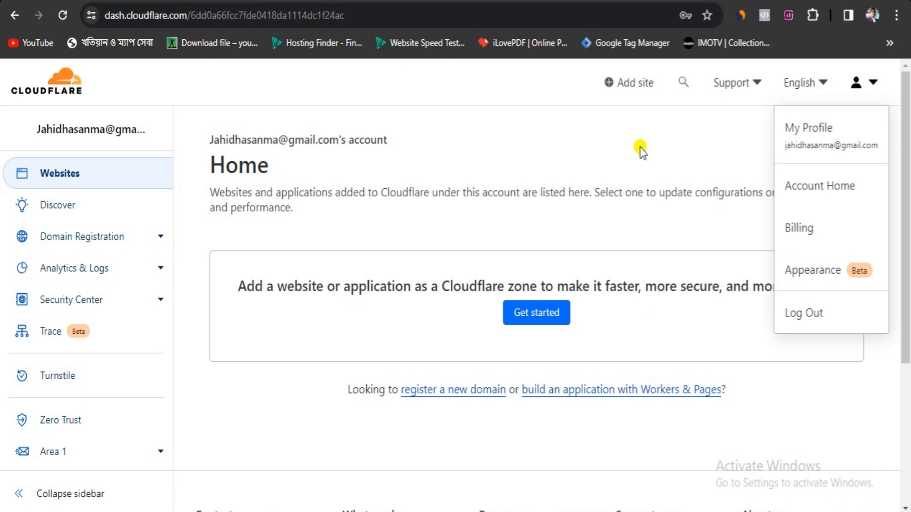
pyautogui.click(386, 140)
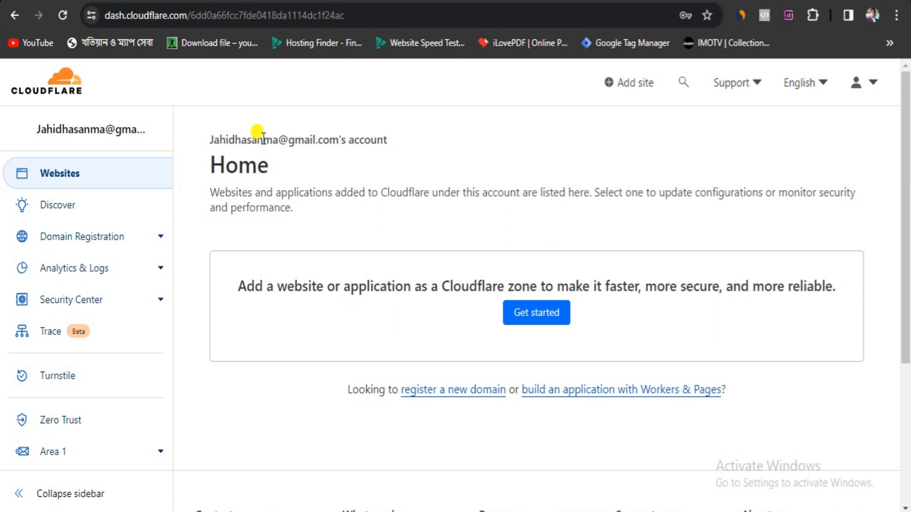
pyautogui.moveTo(389, 141); pyautogui.dragTo(215, 145)
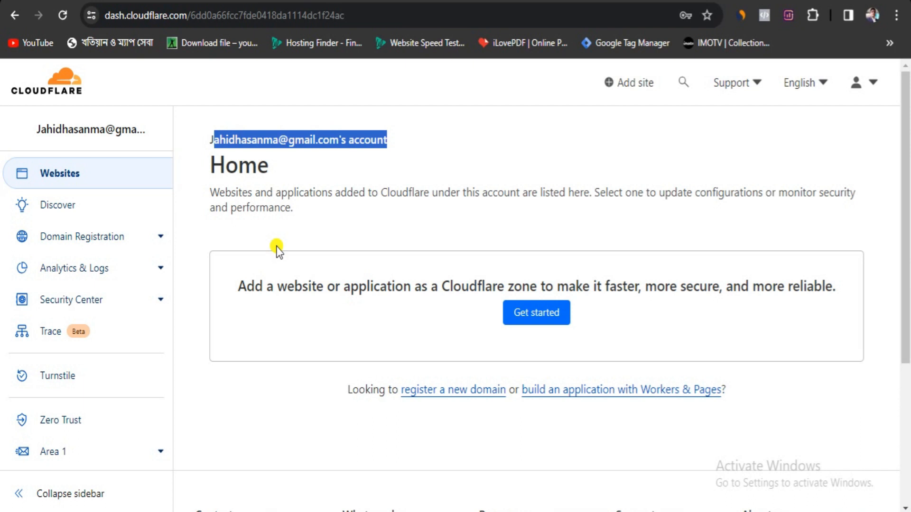
pyautogui.click(293, 207)
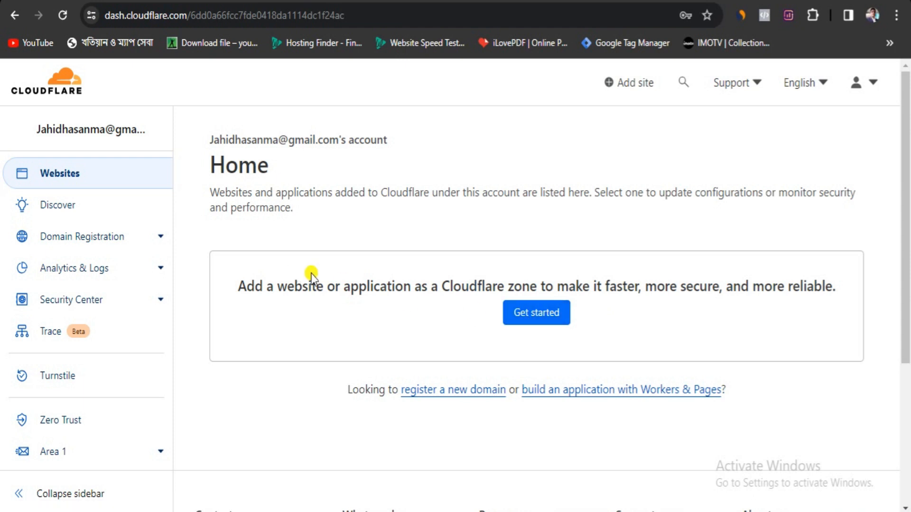
# Start adding a website to Cloudflare and paste the satisfybd.com address copied from the store's page in Firefox as the domain name
pyautogui.click(560, 308)
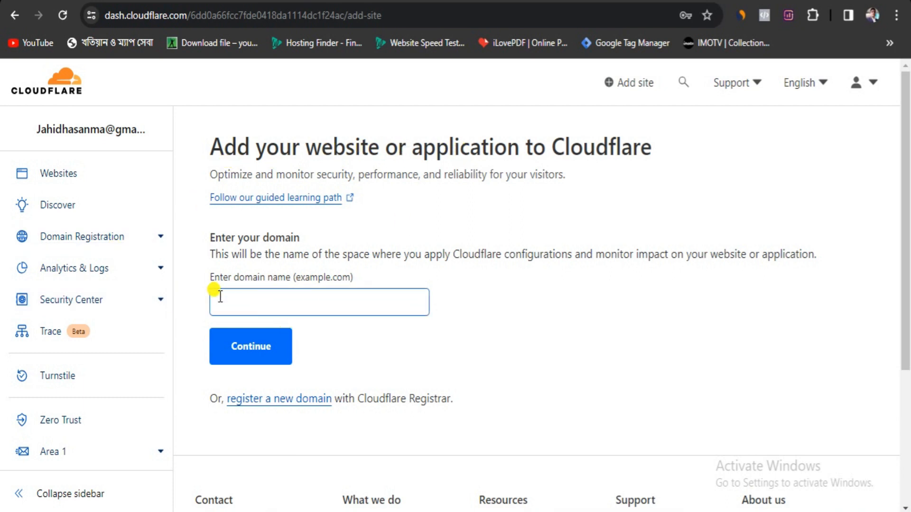
pyautogui.click(244, 294)
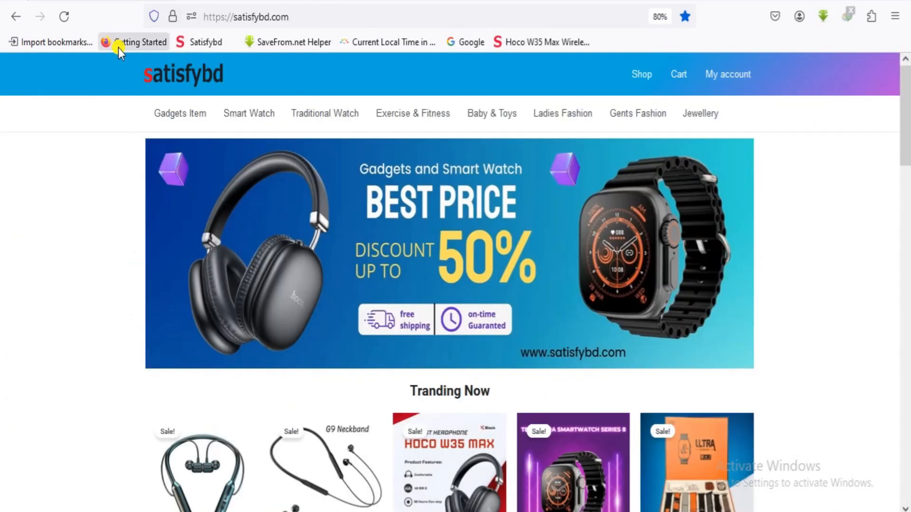
pyautogui.rightClick(222, 18)
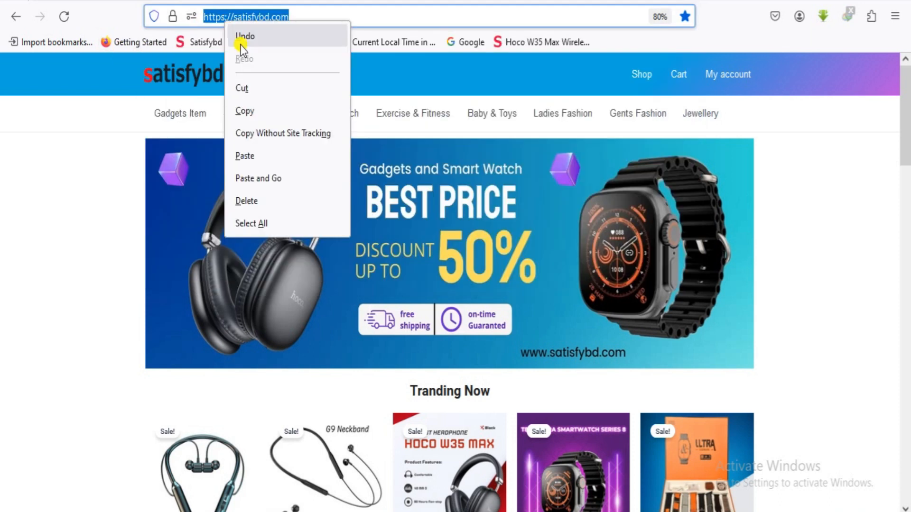
pyautogui.click(277, 110)
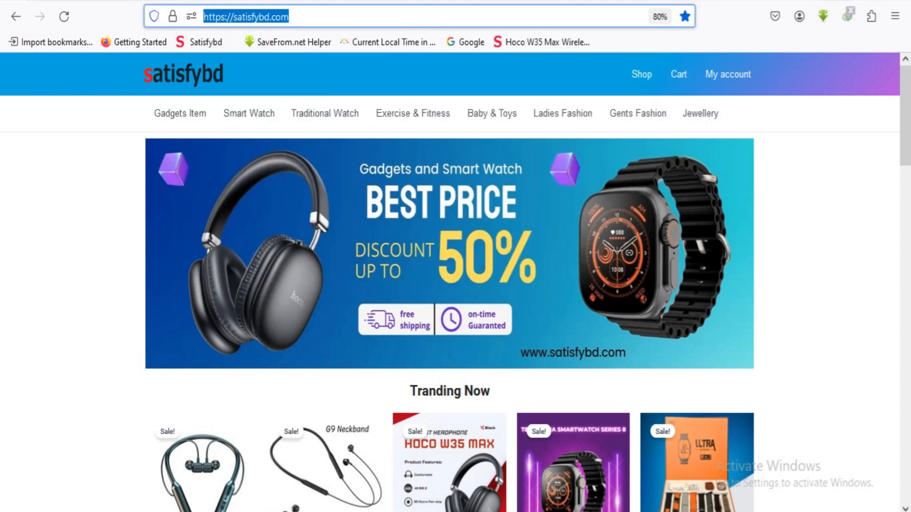
pyautogui.hotkey('alt', 'Tab')
pyautogui.rightClick(320, 285)
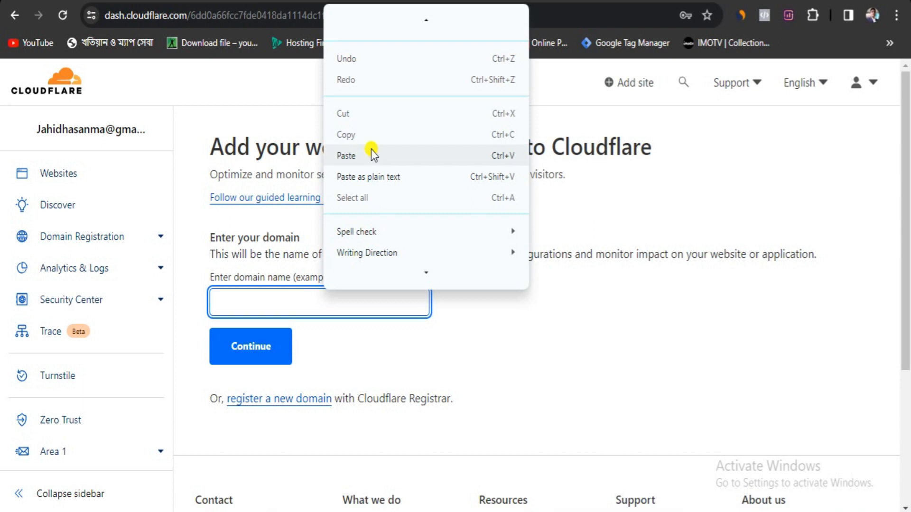
pyautogui.click(373, 154)
pyautogui.click(248, 302)
pyautogui.press('BackSpace')
pyautogui.press('BackSpace')
pyautogui.press('BackSpace')
pyautogui.press('BackSpace')
pyautogui.press('BackSpace')
pyautogui.press('BackSpace')
pyautogui.press('BackSpace')
pyautogui.press('BackSpace')
pyautogui.click(310, 300)
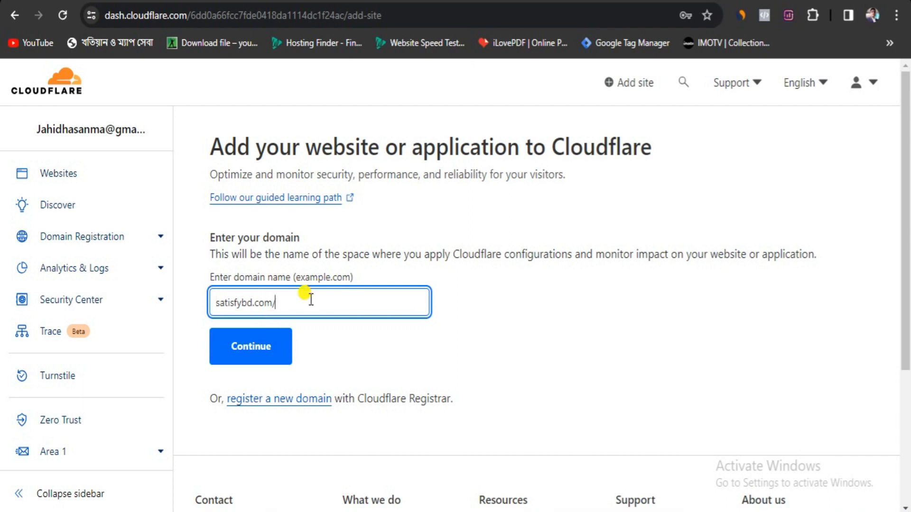
pyautogui.click(456, 271)
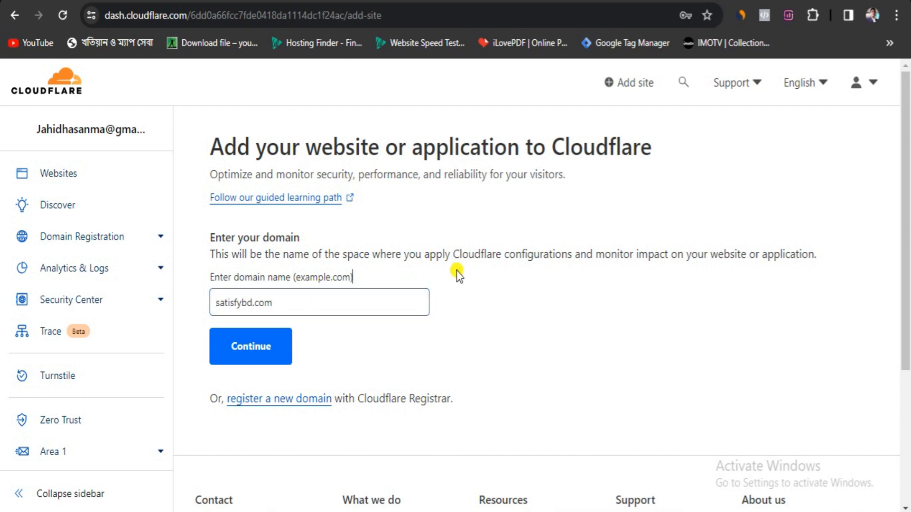
pyautogui.scroll(-2, 265, 363)
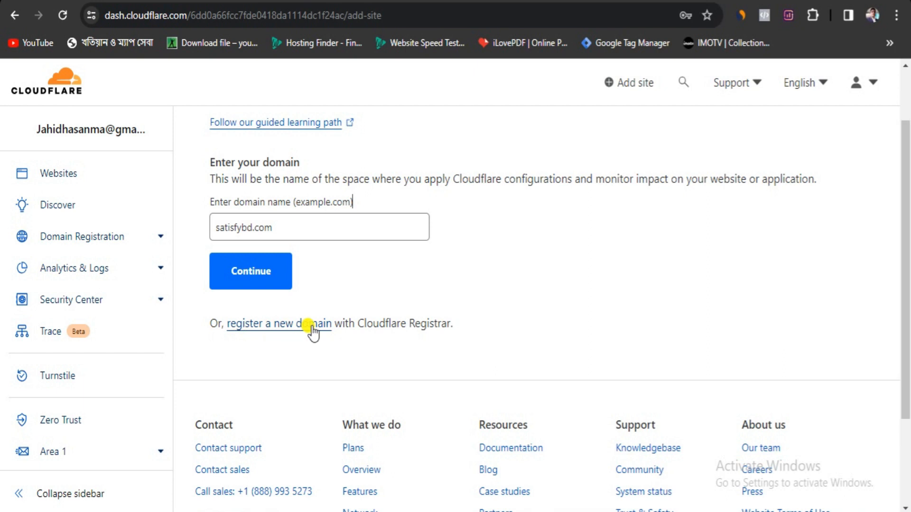
pyautogui.click(261, 275)
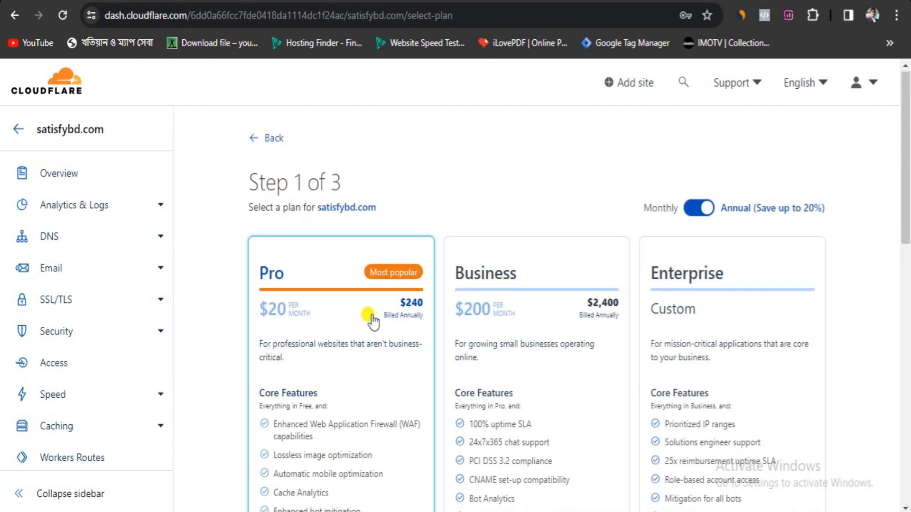
# Choose the Free $0 plan for satisfybd.com and continue to the DNS record review
pyautogui.scroll(-2, 368, 303)
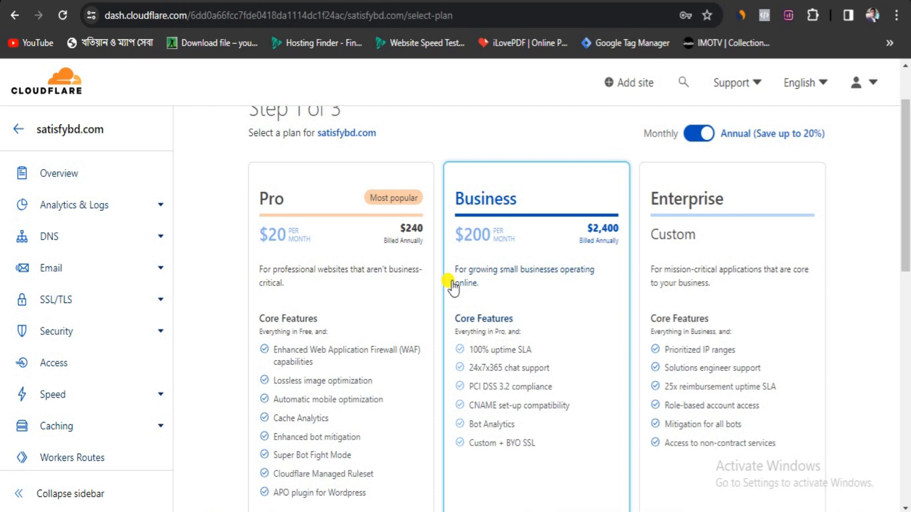
pyautogui.scroll(-8, 439, 276)
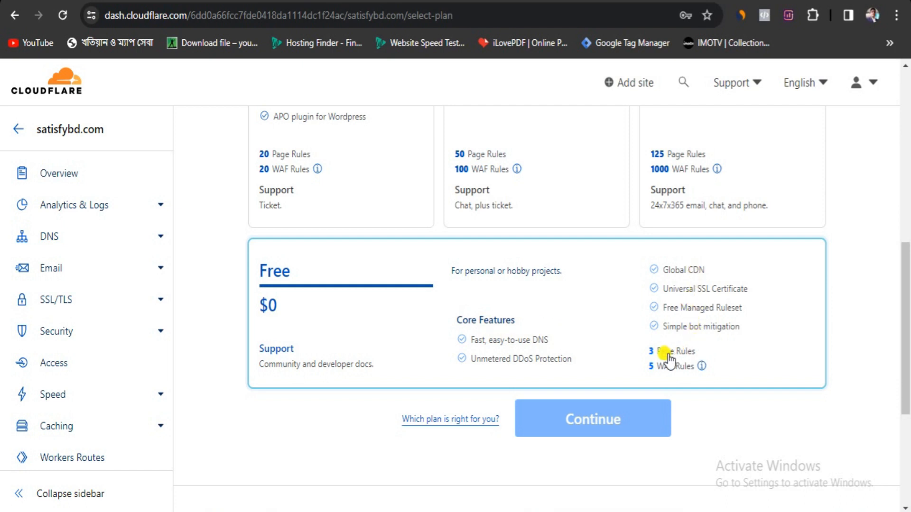
pyautogui.click(390, 310)
pyautogui.click(637, 431)
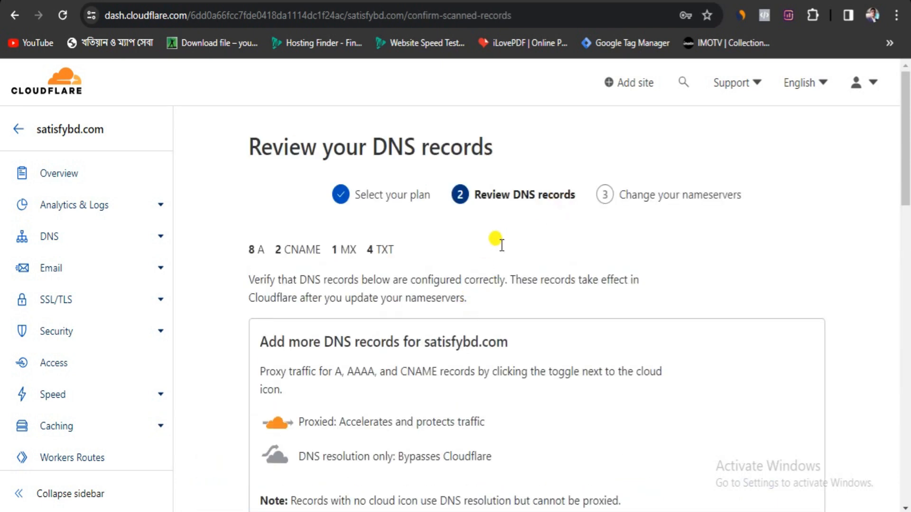
# Review the scanned DNS records for satisfybd.com and accept them unchanged to proceed to the nameserver change
pyautogui.scroll(-1, 420, 293)
pyautogui.scroll(-5, 357, 283)
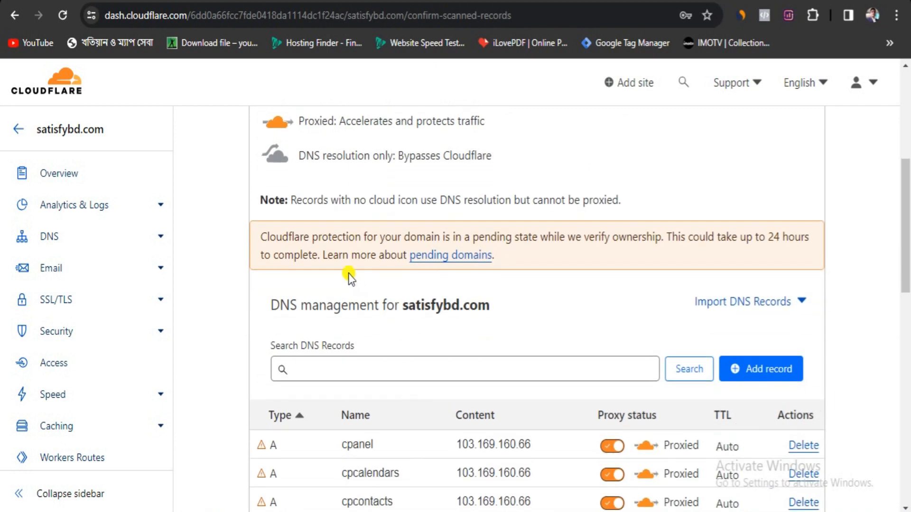
pyautogui.scroll(1, 327, 179)
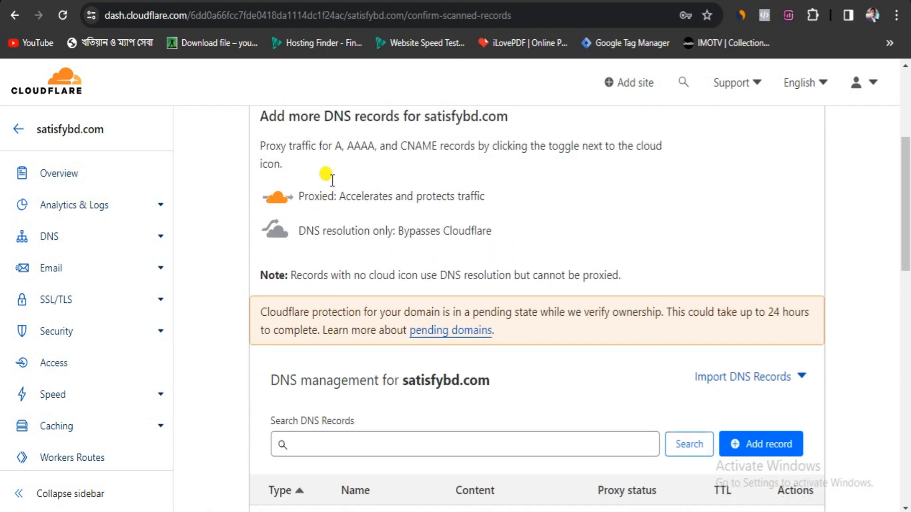
pyautogui.scroll(-4, 362, 237)
pyautogui.scroll(-3, 397, 228)
pyautogui.scroll(3, 475, 209)
pyautogui.click(454, 334)
pyautogui.scroll(-3, 454, 334)
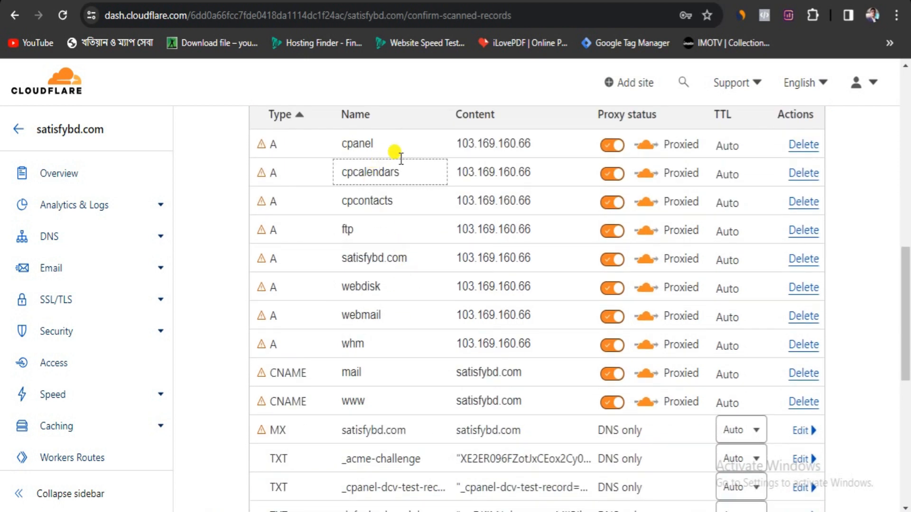
pyautogui.scroll(-1, 453, 242)
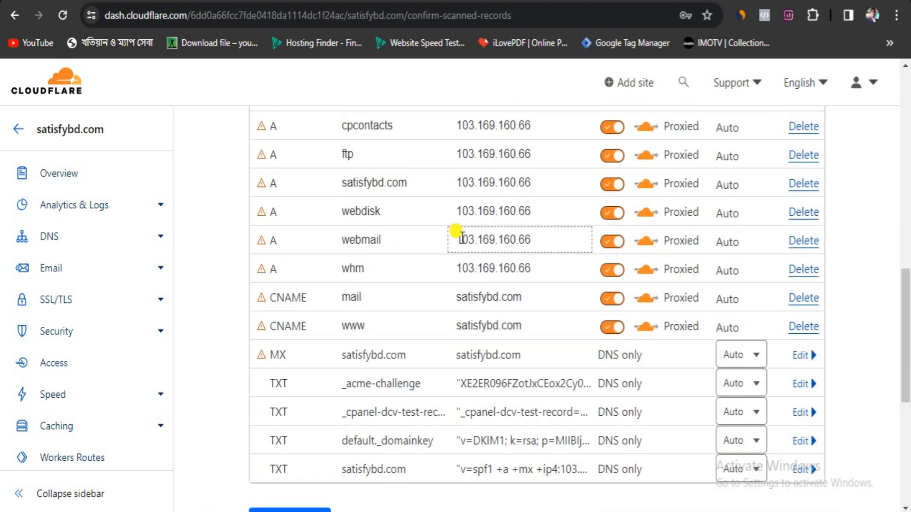
pyautogui.scroll(-1, 457, 232)
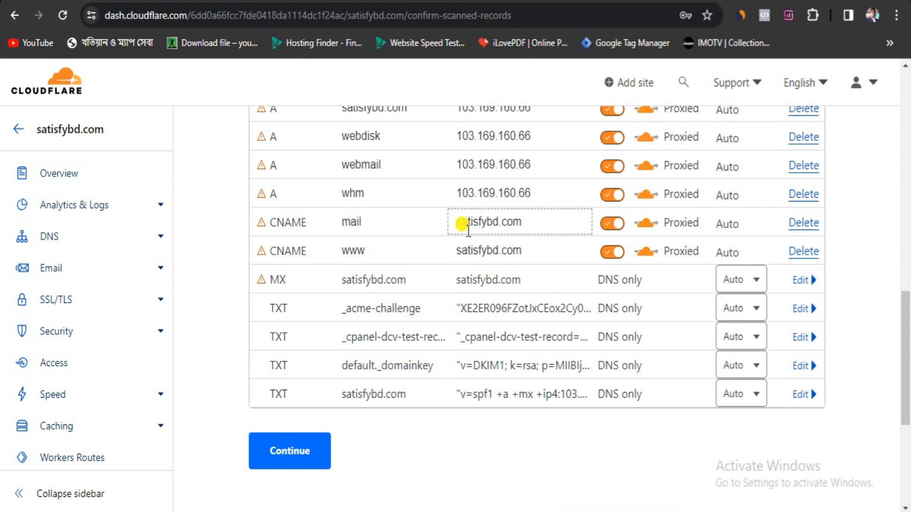
pyautogui.scroll(-1, 323, 394)
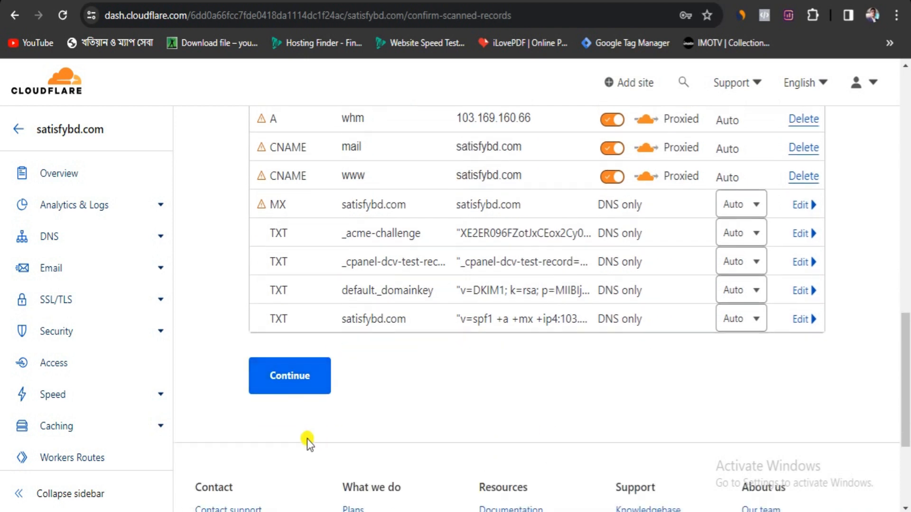
pyautogui.click(285, 388)
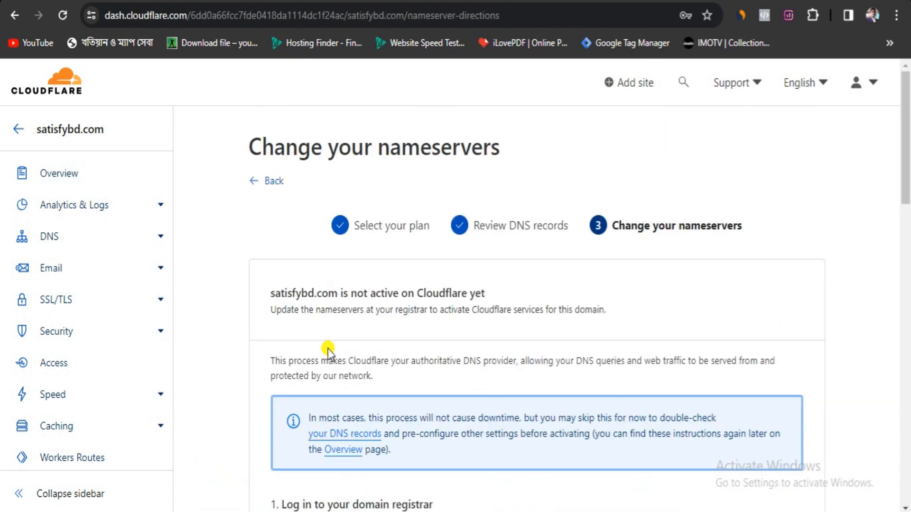
# Read the nameserver change instructions, including the DNSSEC advice and the assigned Cloudflare nameservers under "Update your nameservers"
pyautogui.scroll(-2, 474, 313)
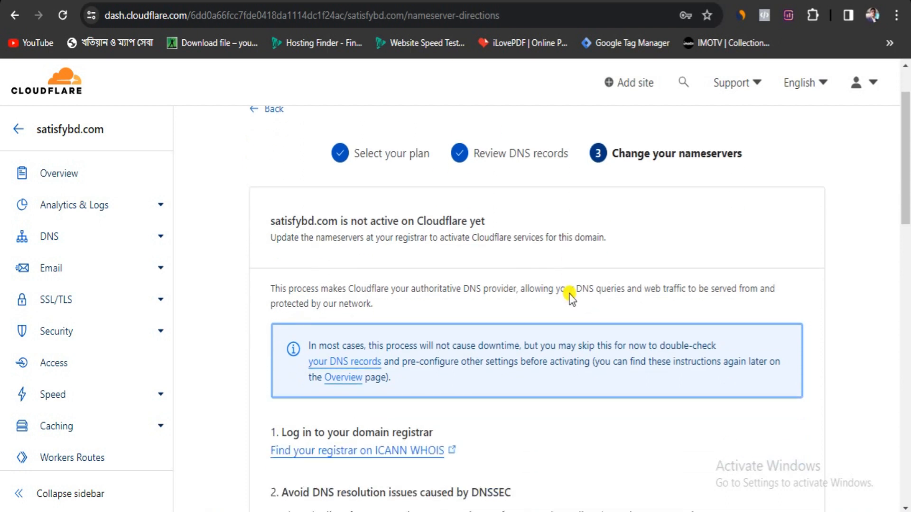
pyautogui.scroll(-8, 569, 298)
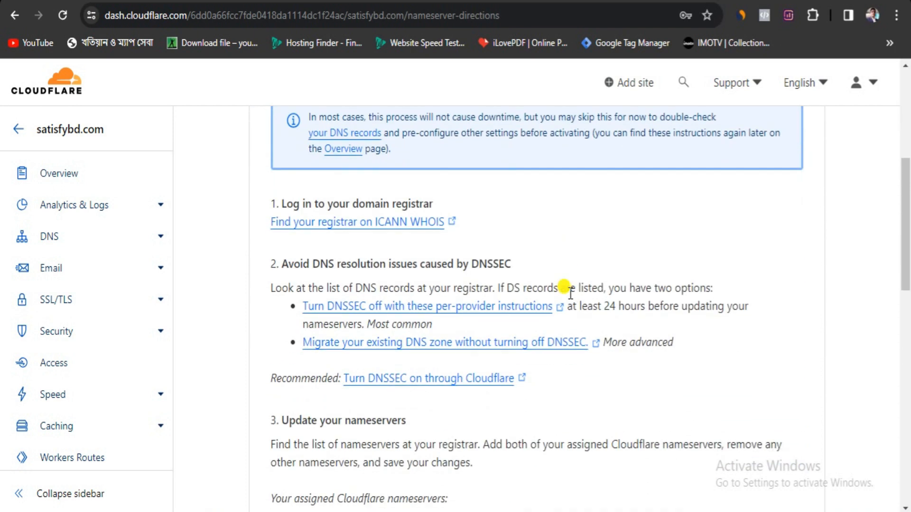
pyautogui.scroll(-2, 567, 293)
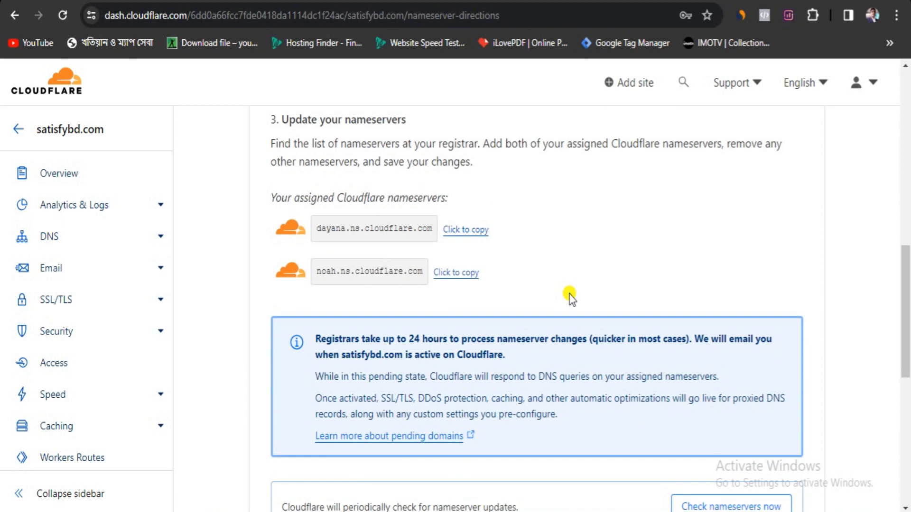
pyautogui.scroll(7, 569, 298)
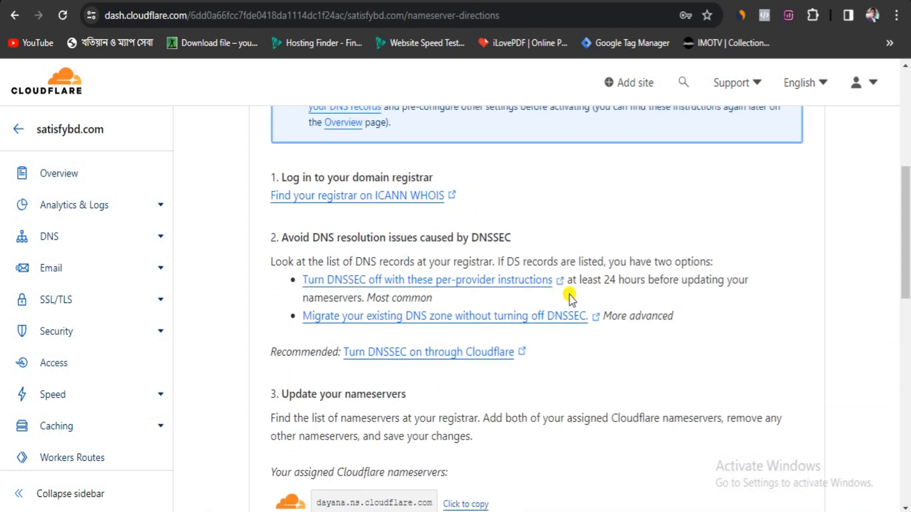
pyautogui.scroll(-6, 570, 298)
pyautogui.moveTo(289, 195); pyautogui.dragTo(411, 199)
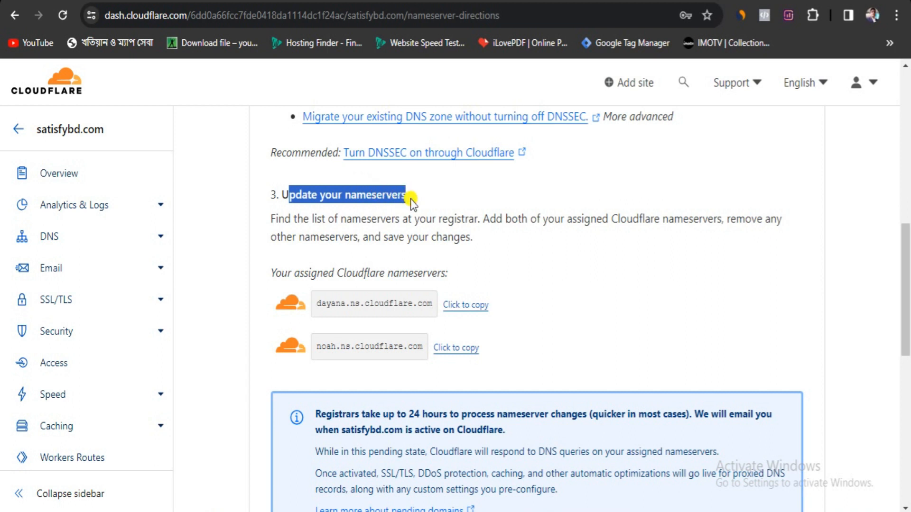
# Switch to the Namecheap account and open the management page of satisfybd.com at its nameserver settings
pyautogui.click(346, 299)
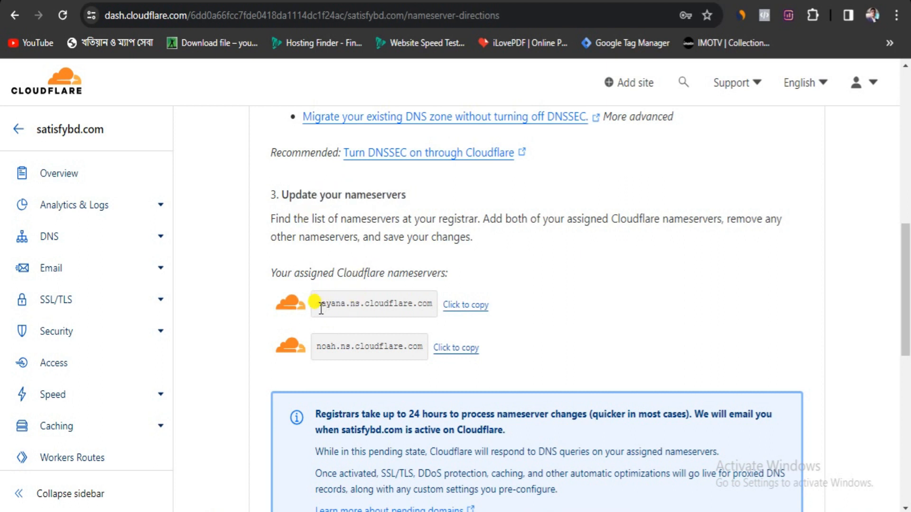
pyautogui.click(475, 306)
pyautogui.hotkey('ctrl', 'Tab')
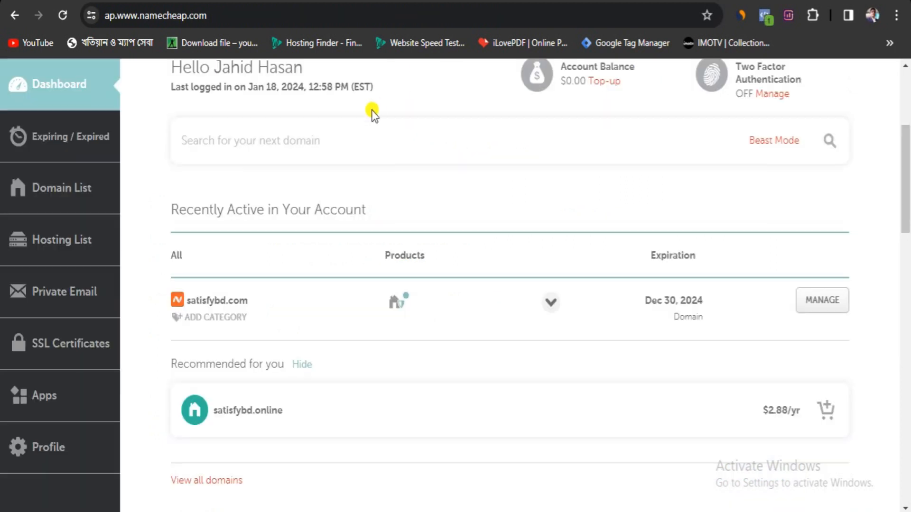
pyautogui.scroll(5, 374, 104)
pyautogui.moveTo(597, 116)
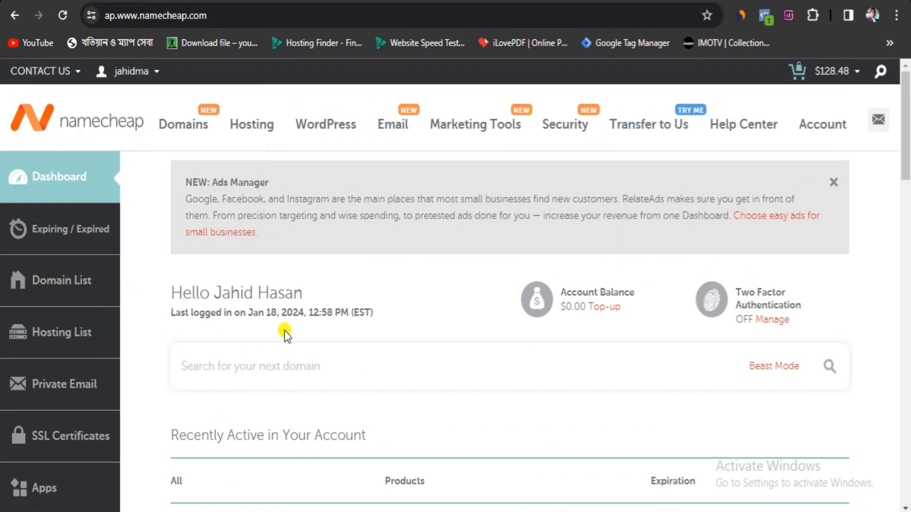
pyautogui.scroll(-5, 190, 311)
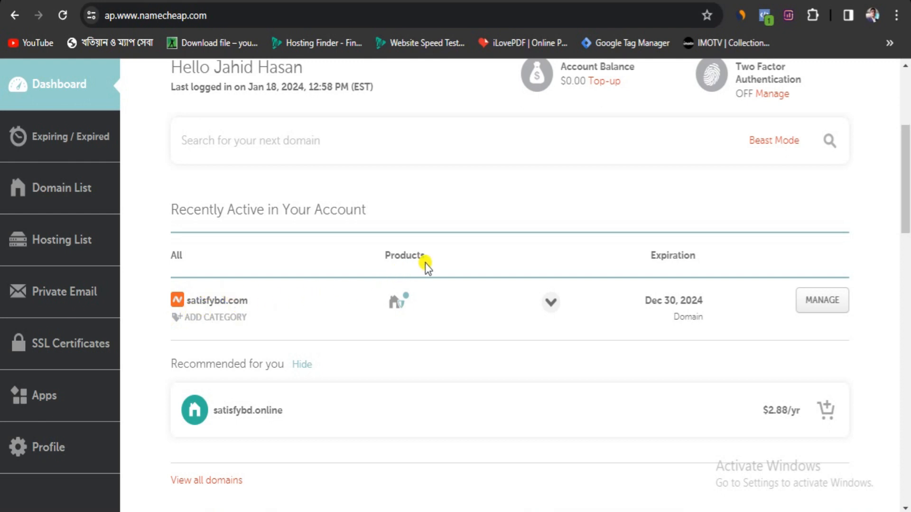
pyautogui.click(838, 303)
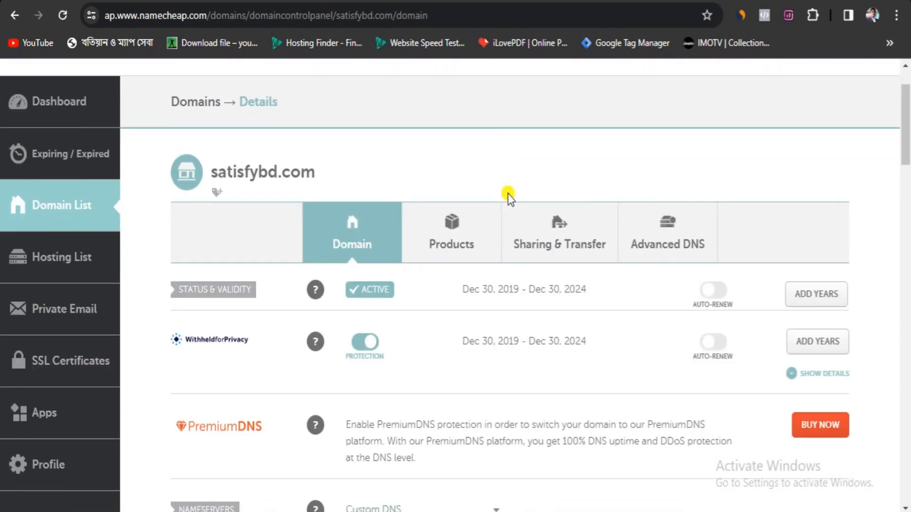
pyautogui.scroll(-2, 508, 193)
pyautogui.scroll(-5, 309, 201)
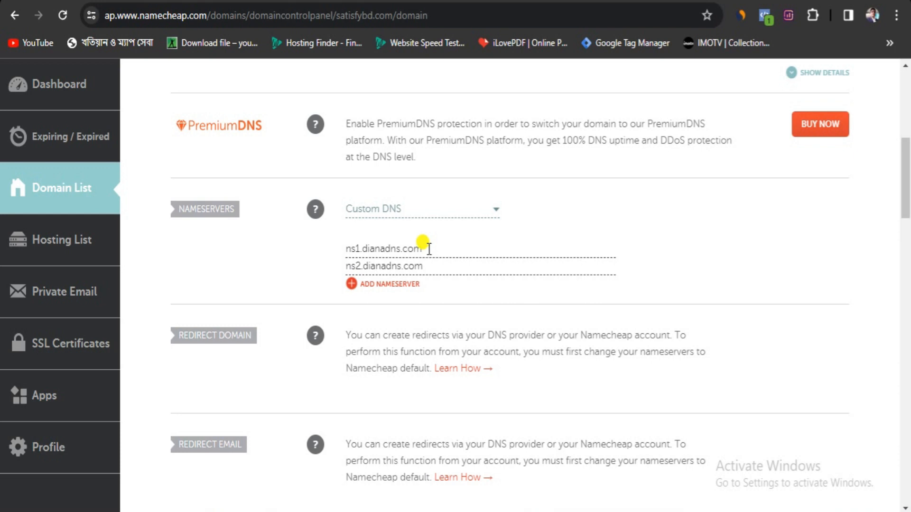
# Copy the current first nameserver, ns1.dianadns.com, into a new text document on the desktop and save it as a backup
pyautogui.moveTo(426, 249); pyautogui.dragTo(349, 247)
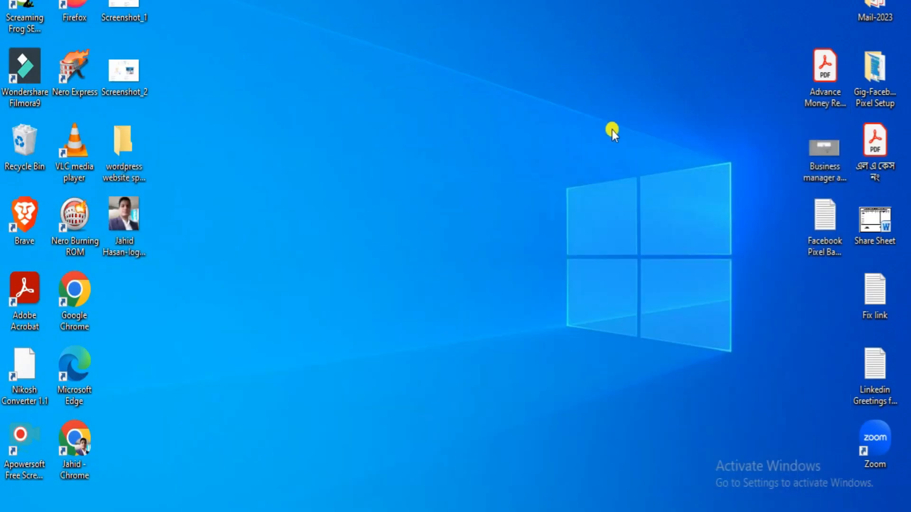
pyautogui.rightClick(611, 130)
pyautogui.moveTo(643, 245)
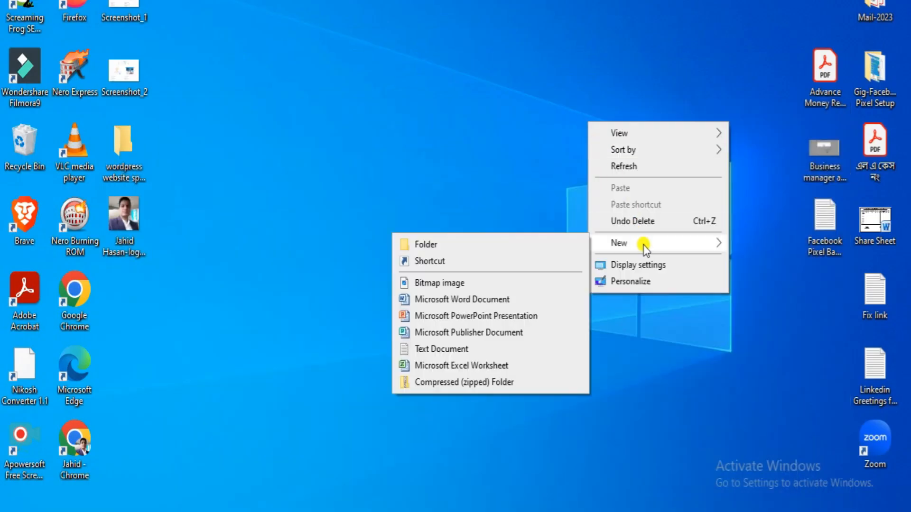
pyautogui.click(528, 351)
pyautogui.doubleClick(628, 140)
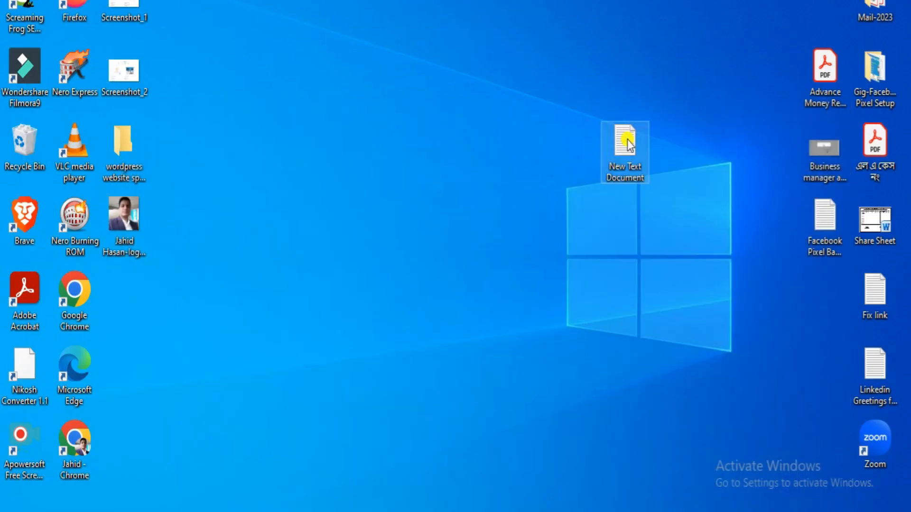
pyautogui.hotkey('ctrl', 'v')
pyautogui.press('Return')
pyautogui.hotkey('ctrl', 's')
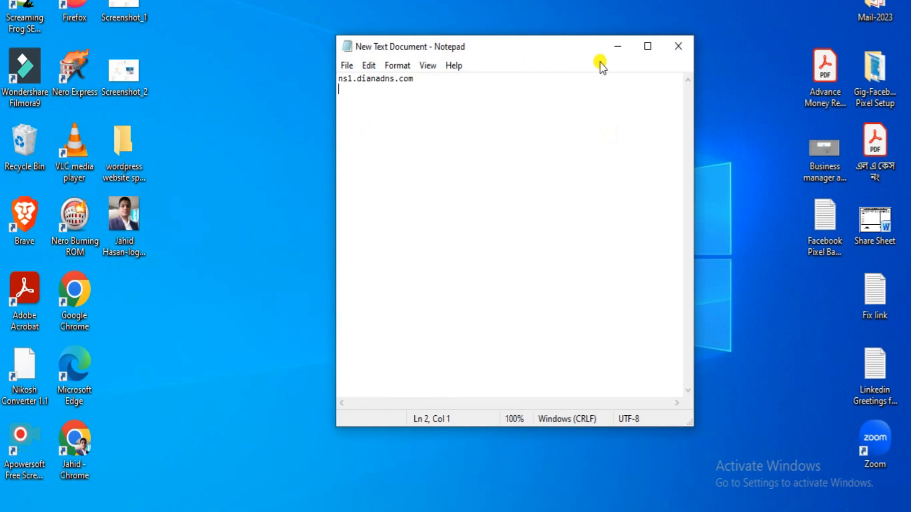
# Add the current second nameserver, ns2.dianadns.com, on the next line of the backup text document and save it
pyautogui.moveTo(602, 58); pyautogui.dragTo(790, 47)
pyautogui.click(543, 511)
pyautogui.moveTo(422, 266); pyautogui.dragTo(344, 273)
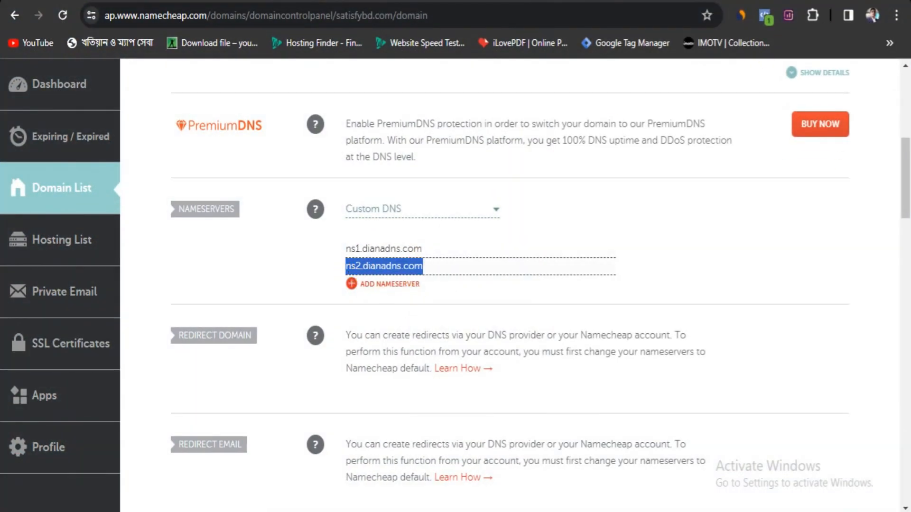
pyautogui.click(834, 1)
pyautogui.hotkey('ctrl', 'v')
pyautogui.hotkey('ctrl', 's')
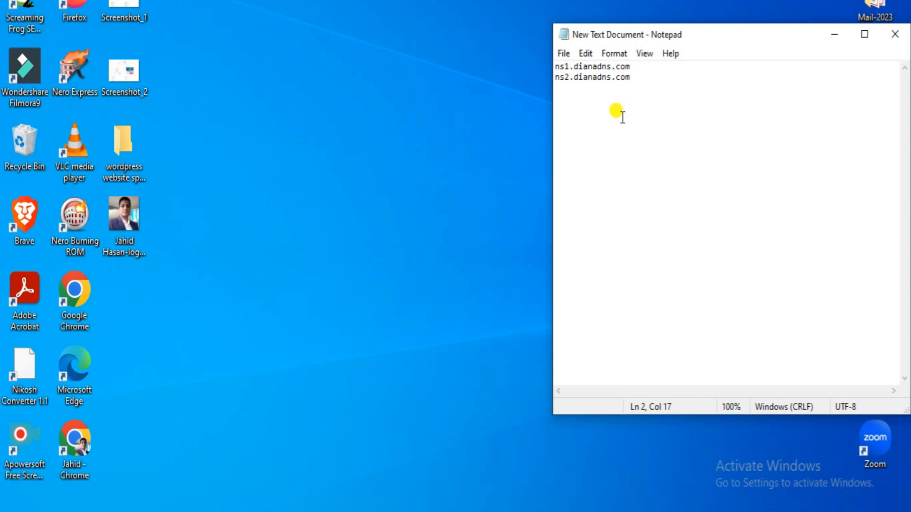
# Replace the first custom nameserver of satisfybd.com in Namecheap with dayana.ns.cloudflare.com copied from Cloudflare
pyautogui.hotkey('alt', 'Tab')
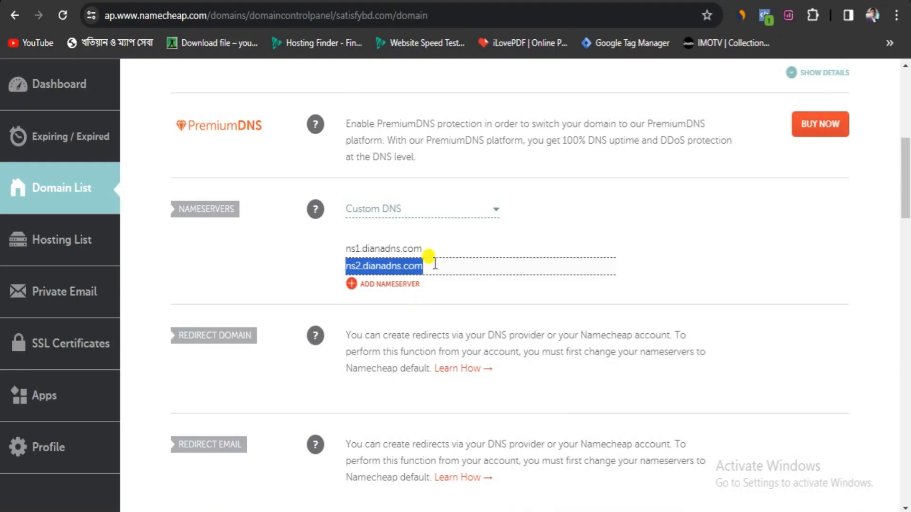
pyautogui.click(414, 249)
pyautogui.hotkey('alt', 'Tab')
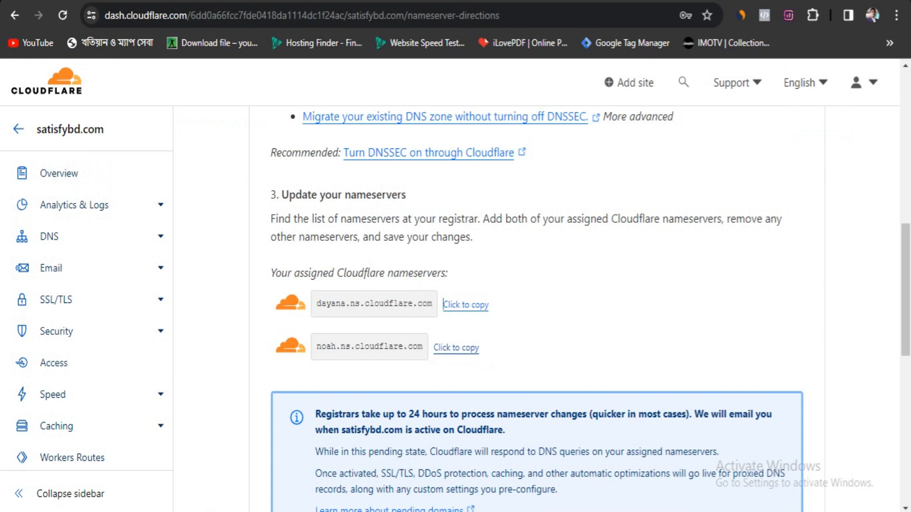
pyautogui.click(464, 306)
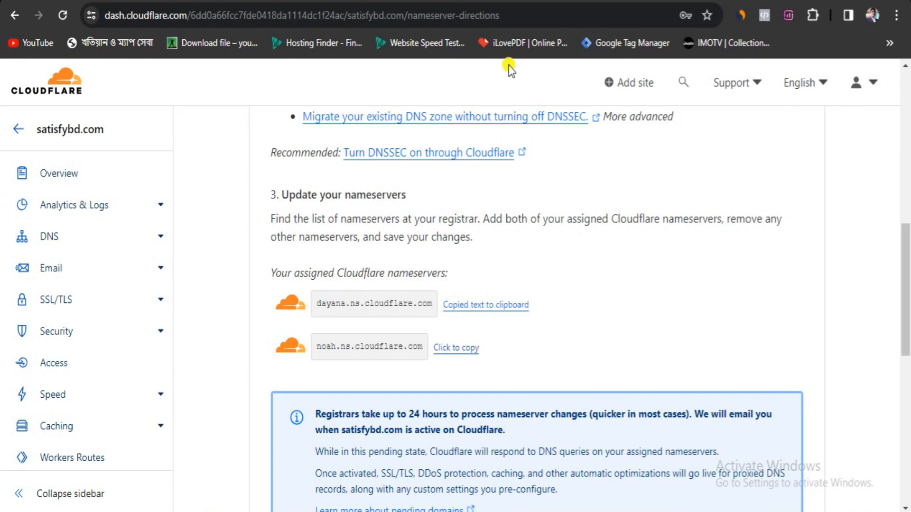
pyautogui.hotkey('alt', 'Tab')
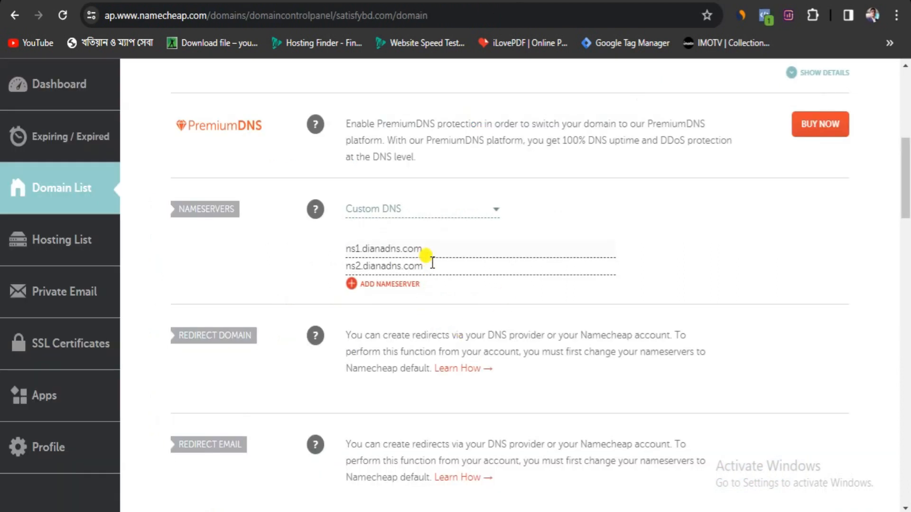
pyautogui.moveTo(426, 255); pyautogui.dragTo(342, 239)
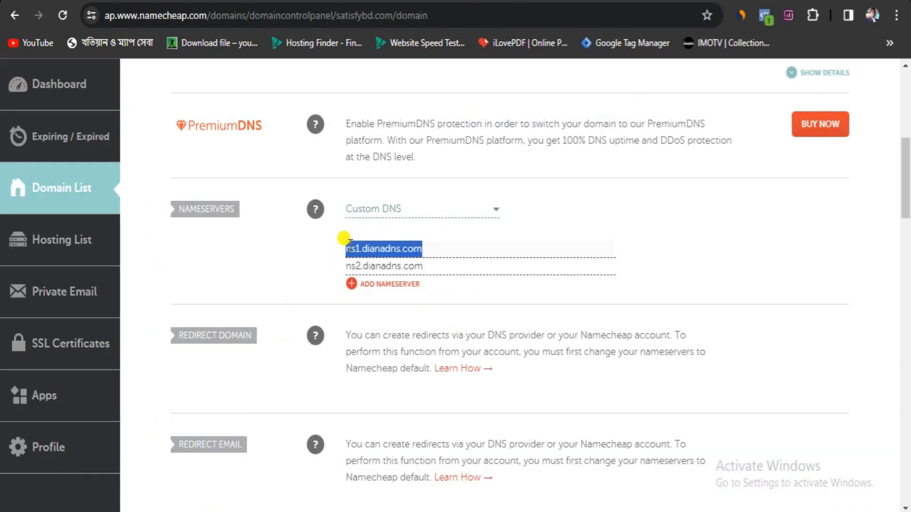
pyautogui.hotkey('ctrl', 'v')
# Replace the second custom nameserver with noah.ns.cloudflare.com copied from Cloudflare, and save the nameserver change
pyautogui.hotkey('alt', 'Tab')
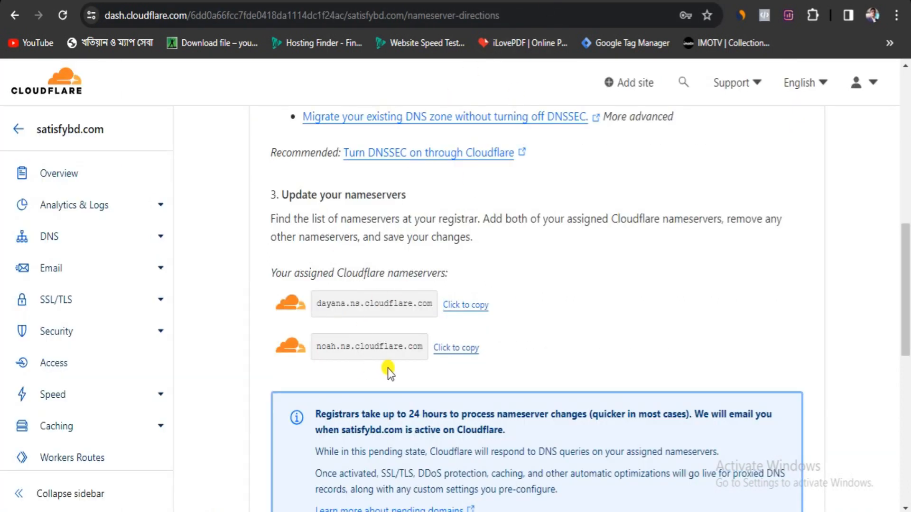
pyautogui.click(445, 350)
pyautogui.hotkey('alt', 'Tab')
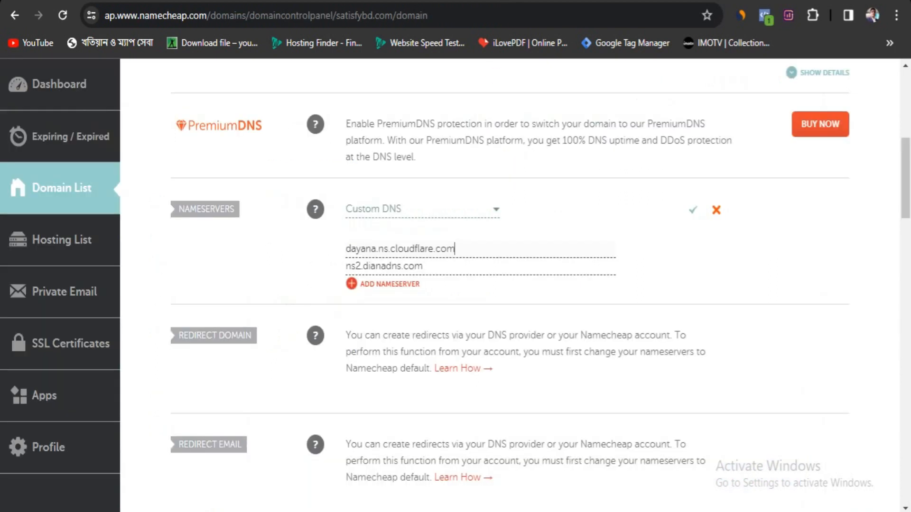
pyautogui.moveTo(424, 267); pyautogui.dragTo(342, 248)
pyautogui.hotkey('ctrl', 'v')
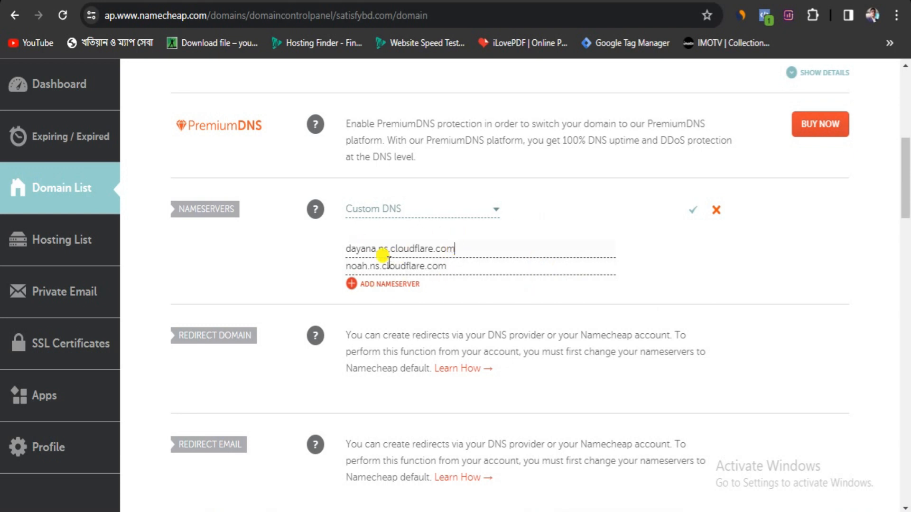
pyautogui.click(347, 248)
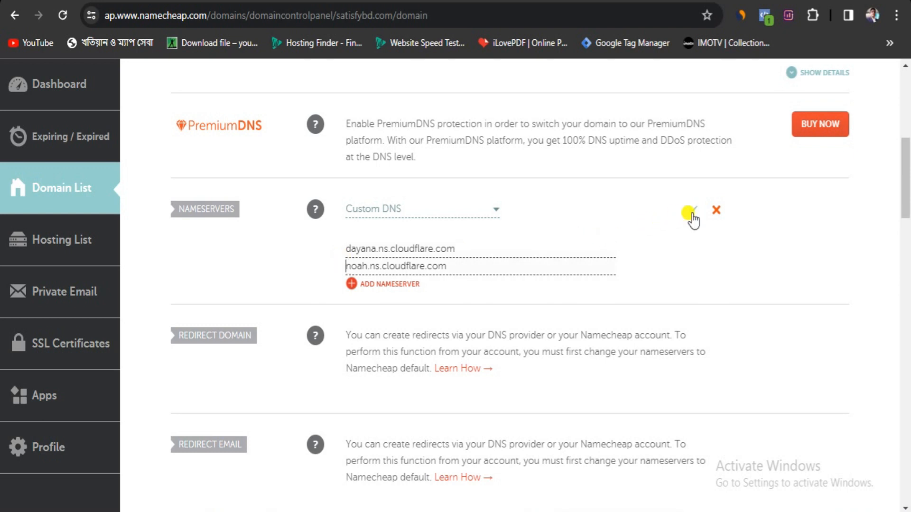
pyautogui.click(693, 212)
# Review Cloudflare's nameserver instructions for satisfybd.com again, including the notes on processing time and checking nameservers
pyautogui.click(555, 0)
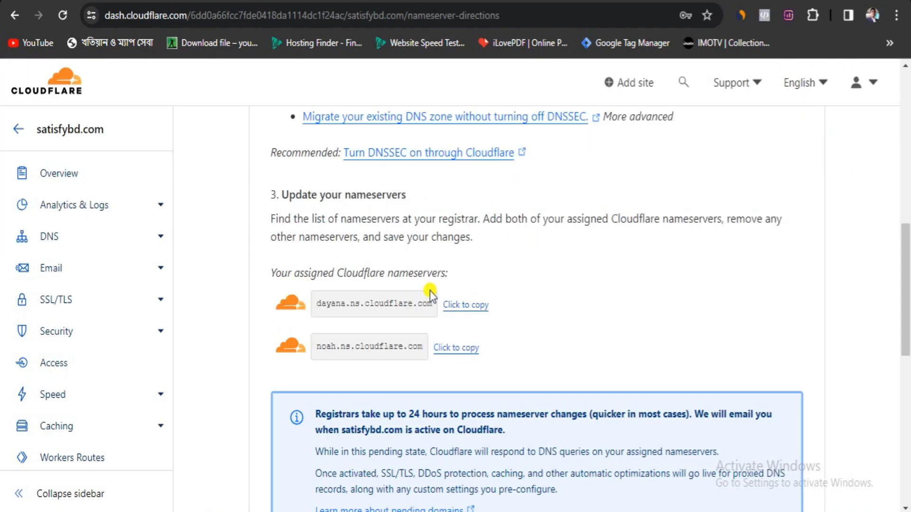
pyautogui.scroll(-3, 392, 328)
pyautogui.scroll(2, 382, 264)
pyautogui.scroll(-6, 377, 272)
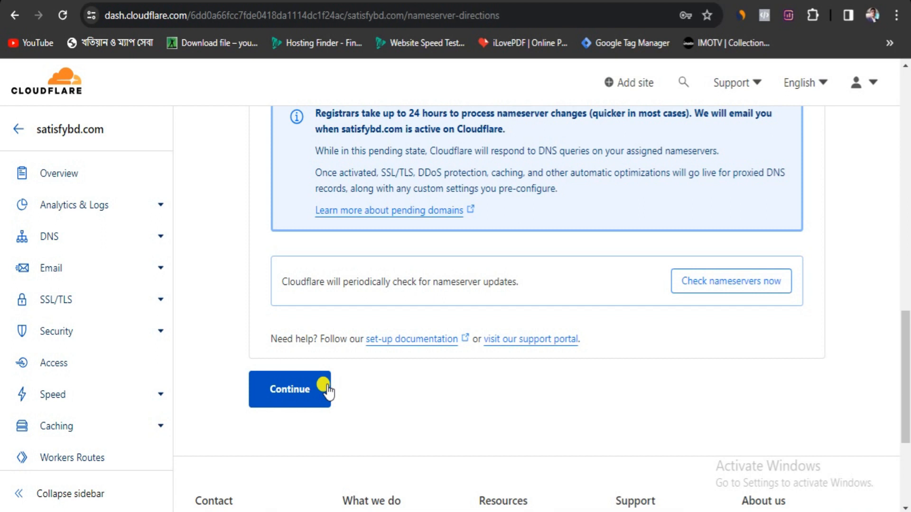
pyautogui.scroll(3, 392, 283)
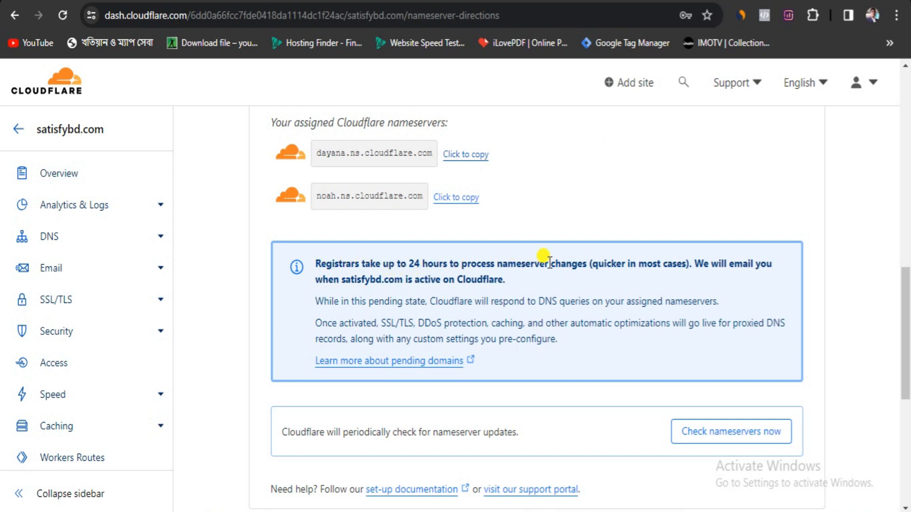
pyautogui.scroll(2, 552, 258)
pyautogui.scroll(3, 556, 261)
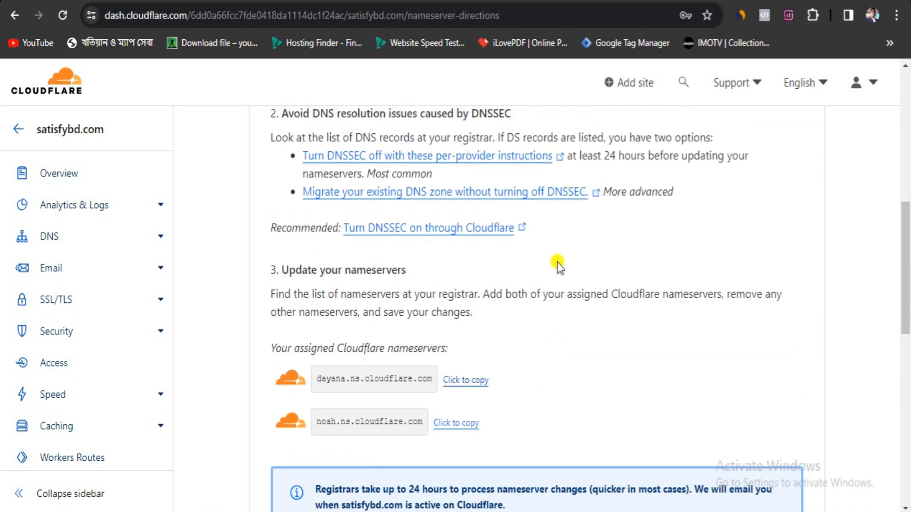
pyautogui.scroll(9, 557, 264)
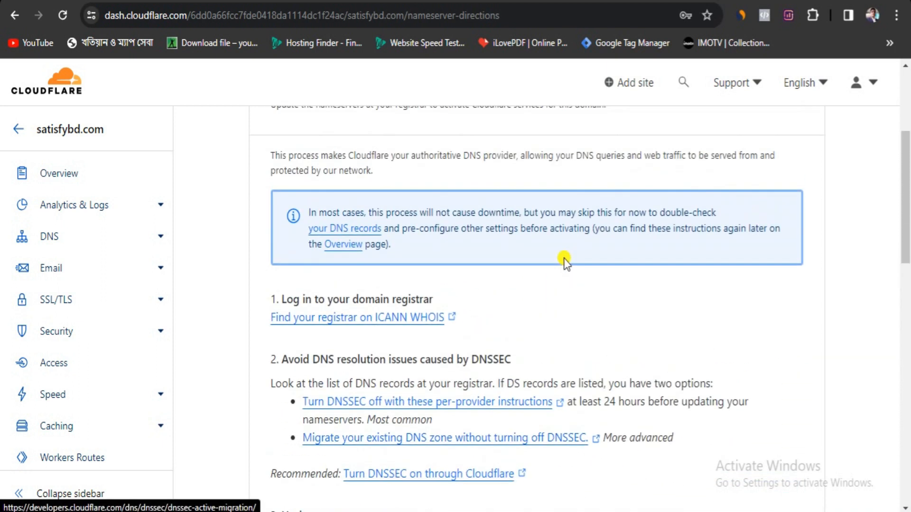
pyautogui.scroll(-17, 564, 258)
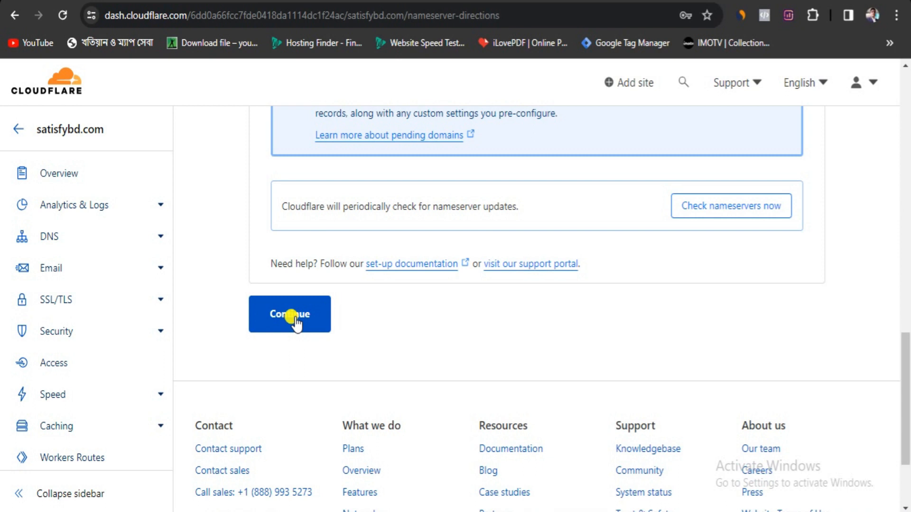
# Check the custom nameservers and available nameserver types for satisfybd.com in Namecheap, and return to Cloudflare's assigned nameservers
pyautogui.click(407, 1)
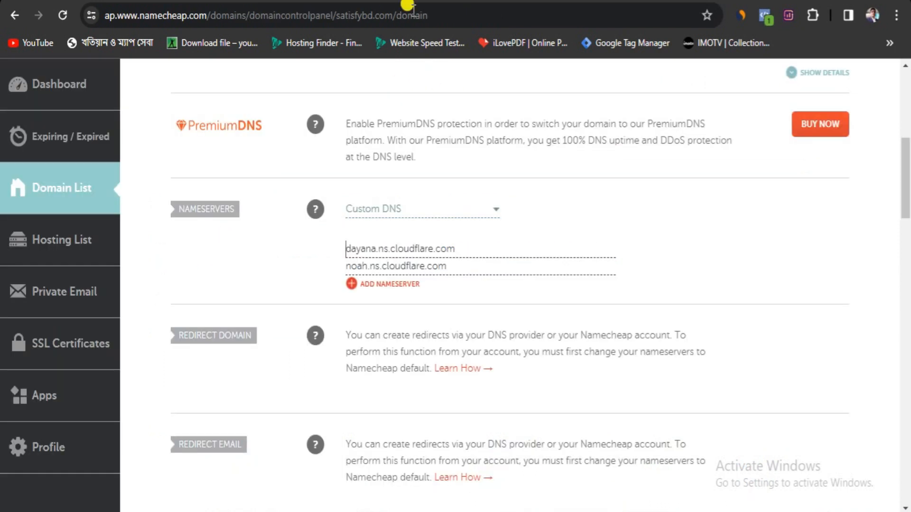
pyautogui.scroll(5, 222, 201)
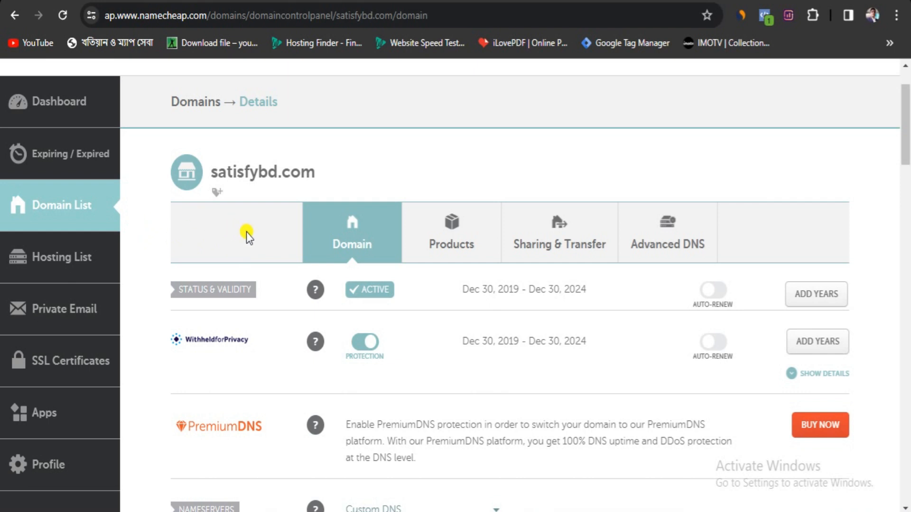
pyautogui.scroll(-5, 246, 232)
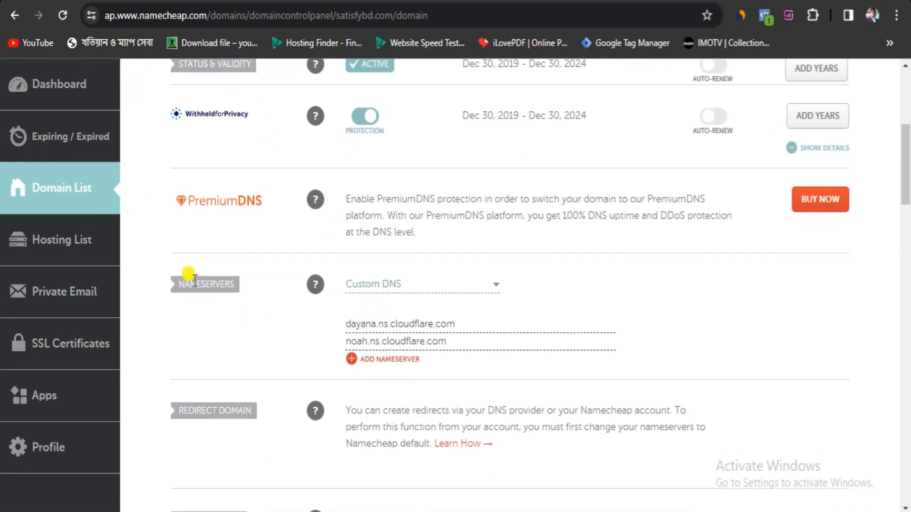
pyautogui.moveTo(180, 283); pyautogui.dragTo(231, 286)
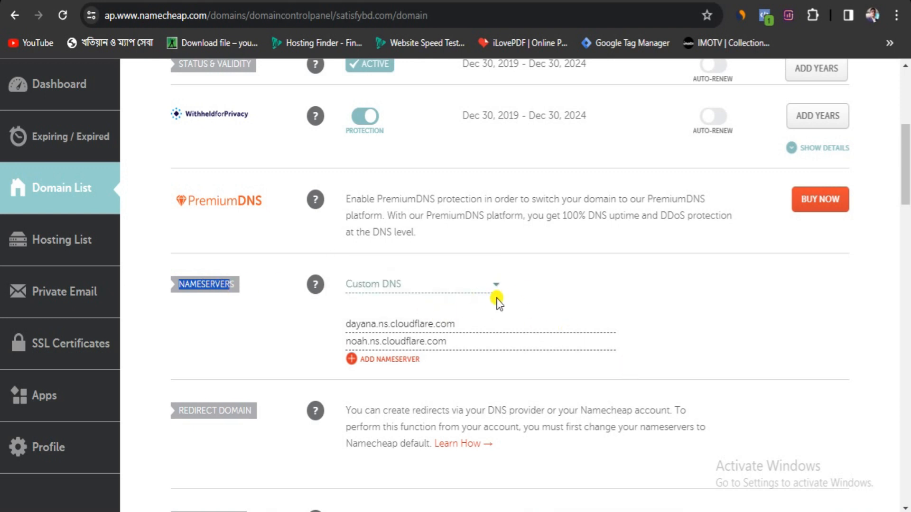
pyautogui.click(496, 285)
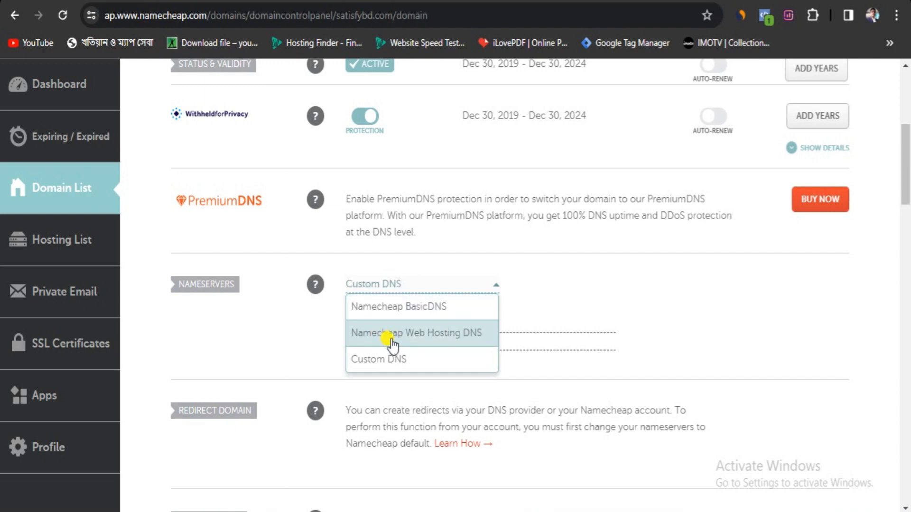
pyautogui.click(644, 296)
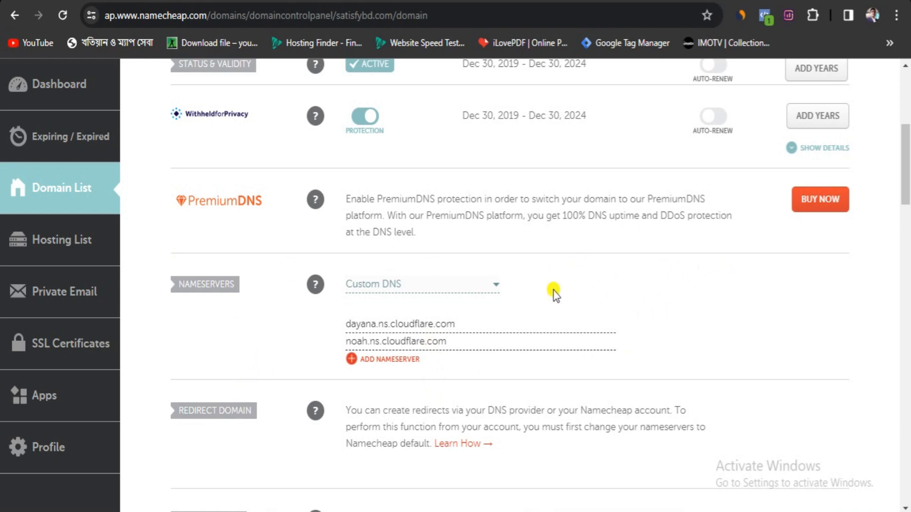
pyautogui.hotkey('ctrl', 'Tab')
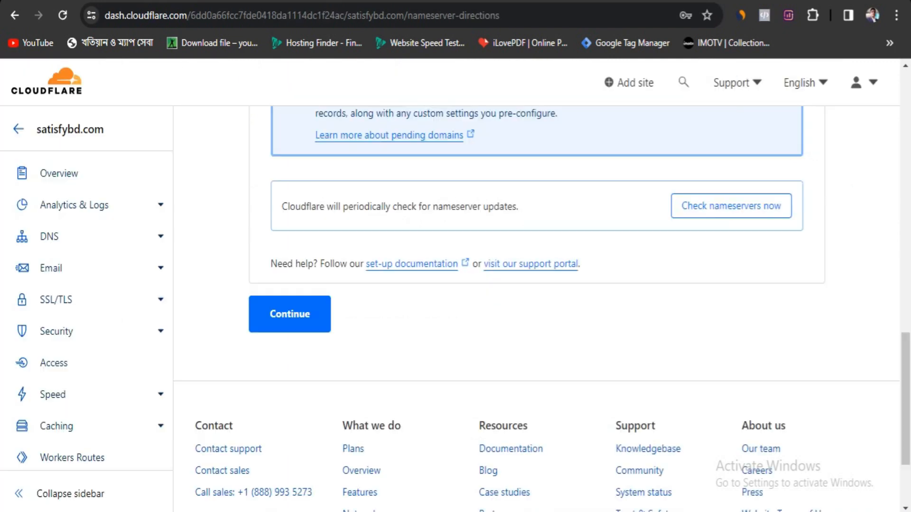
pyautogui.scroll(5, 520, 228)
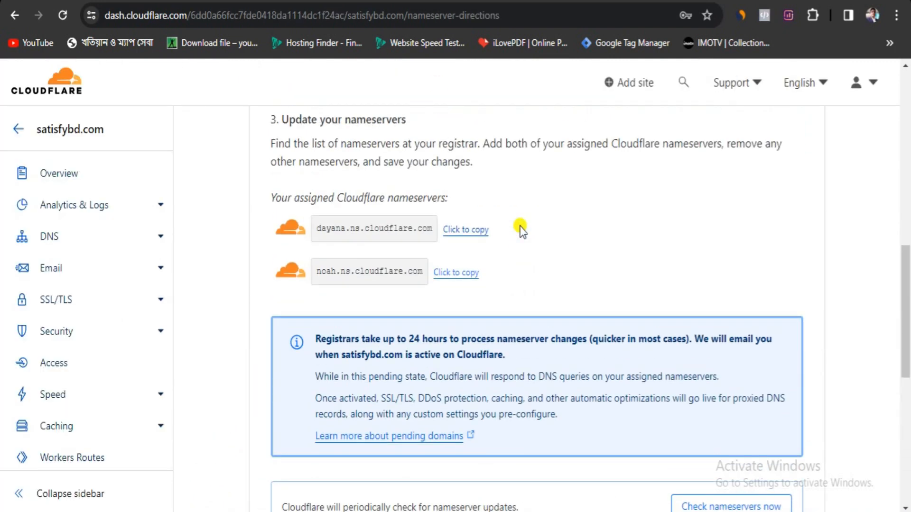
# Continue from the nameserver instructions to the Quick Start Guide for satisfybd.com, start it, and save Automatic HTTPS Rewrites as enabled
pyautogui.scroll(-5, 522, 230)
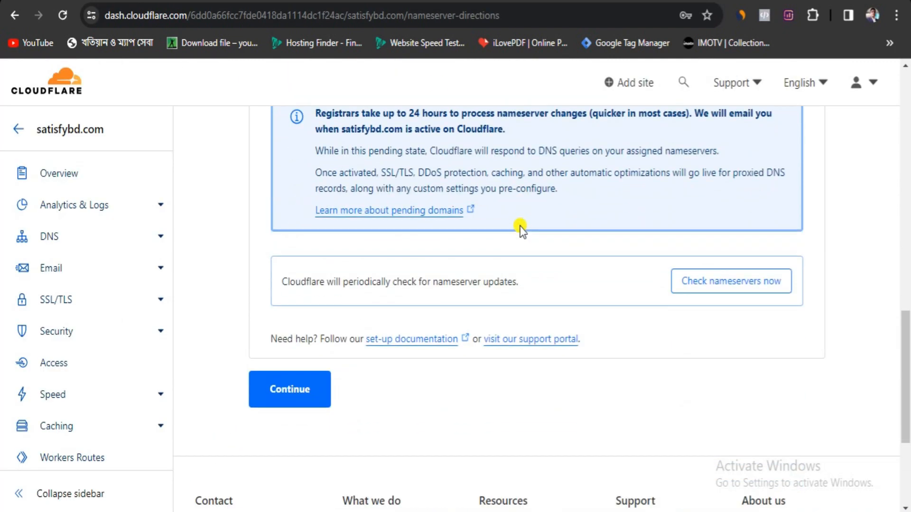
pyautogui.click(296, 390)
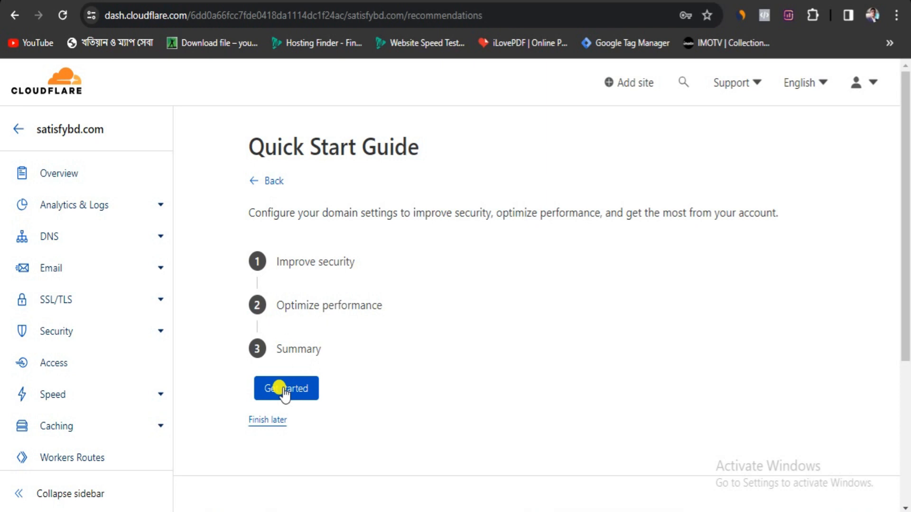
pyautogui.click(279, 393)
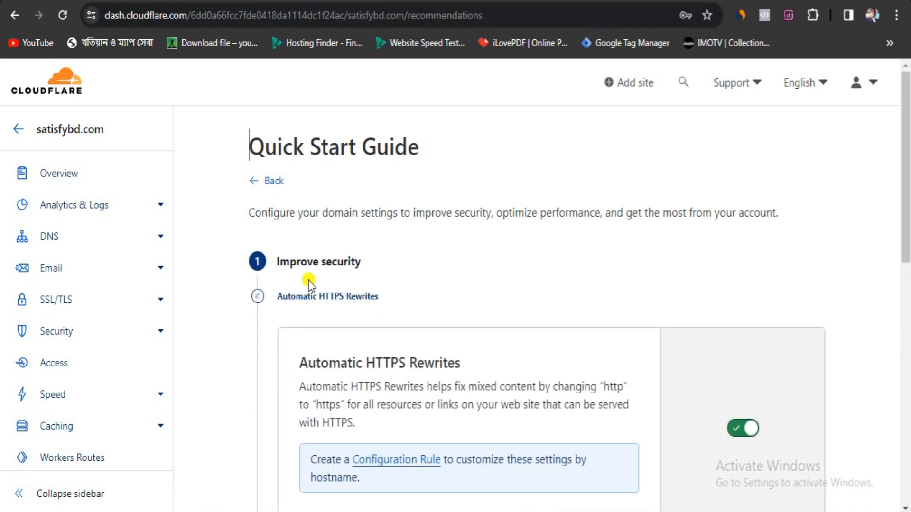
pyautogui.scroll(-3, 308, 280)
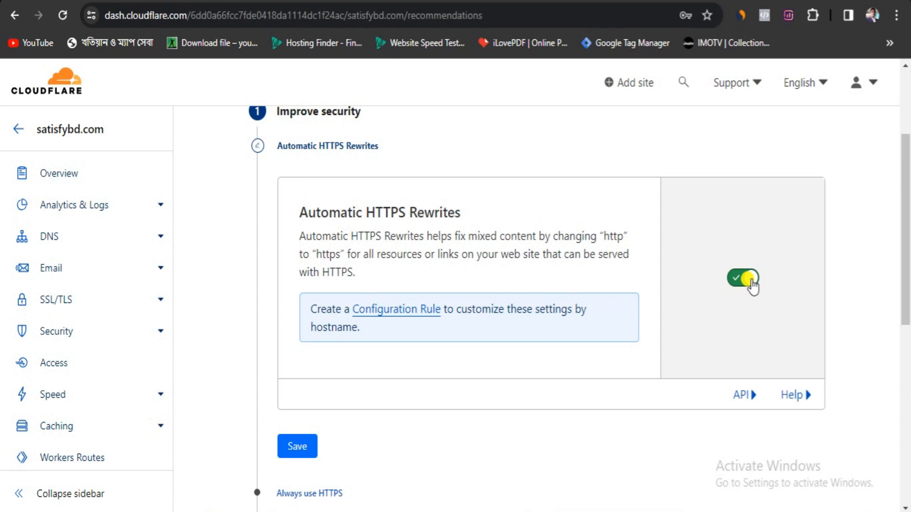
pyautogui.scroll(-5, 695, 259)
pyautogui.scroll(5, 683, 258)
pyautogui.scroll(-2, 264, 216)
pyautogui.click(298, 375)
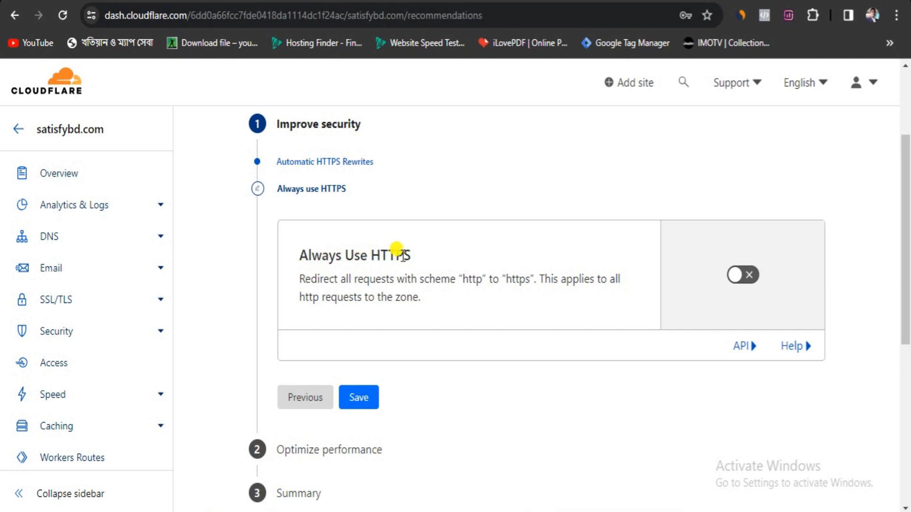
# Turn on and save Always Use HTTPS, and complete the Quick Start Guide with Brotli kept enabled
pyautogui.click(742, 275)
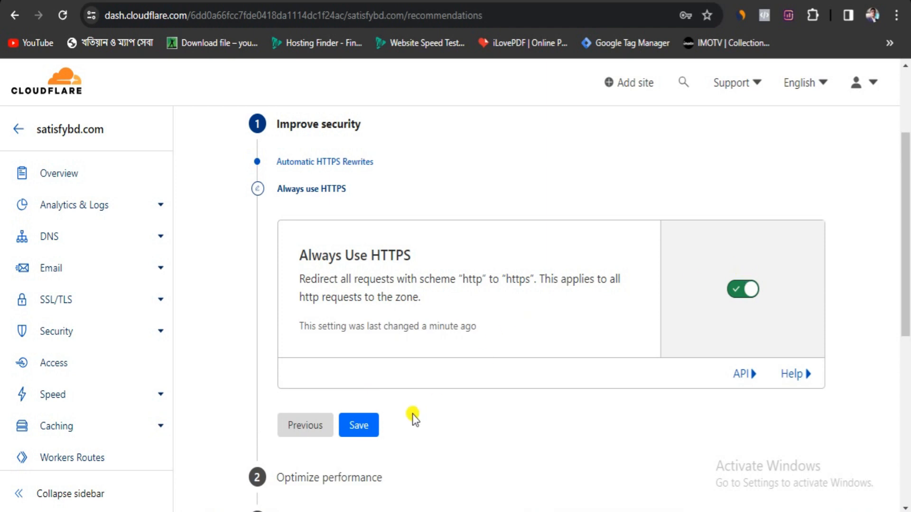
pyautogui.click(367, 421)
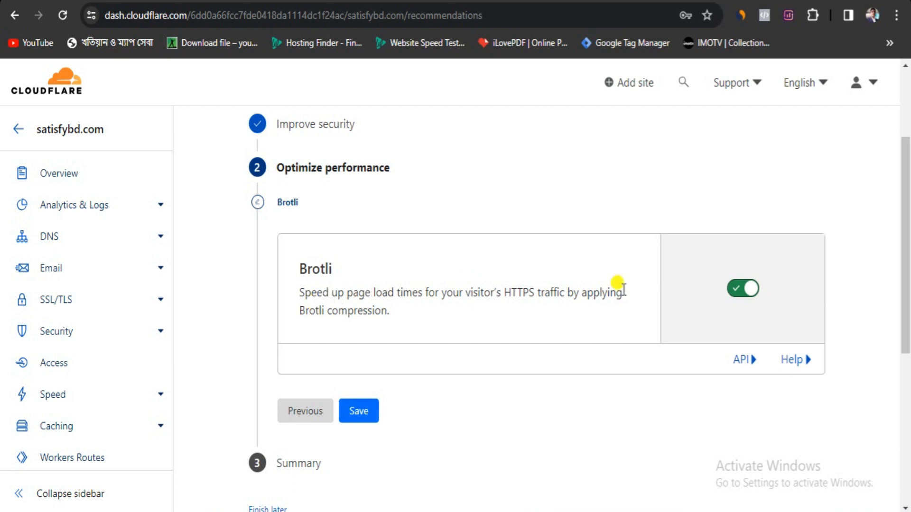
pyautogui.click(374, 408)
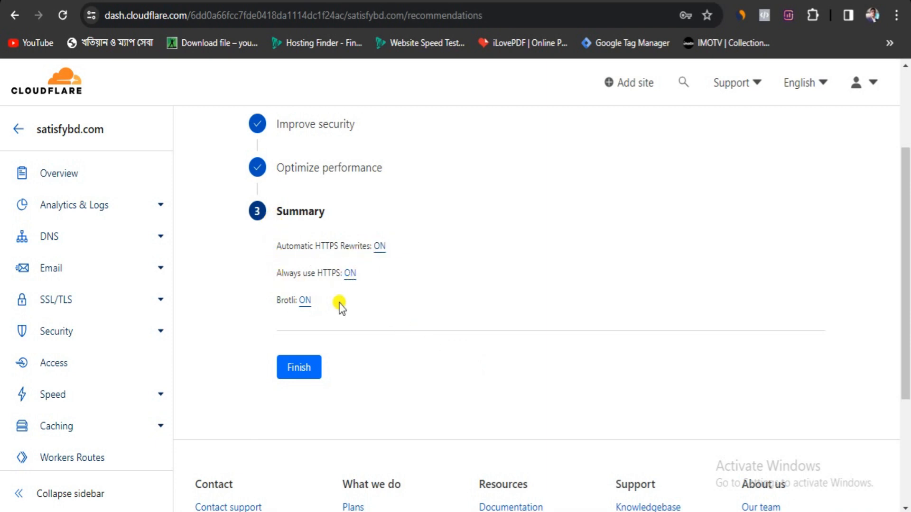
pyautogui.click(307, 368)
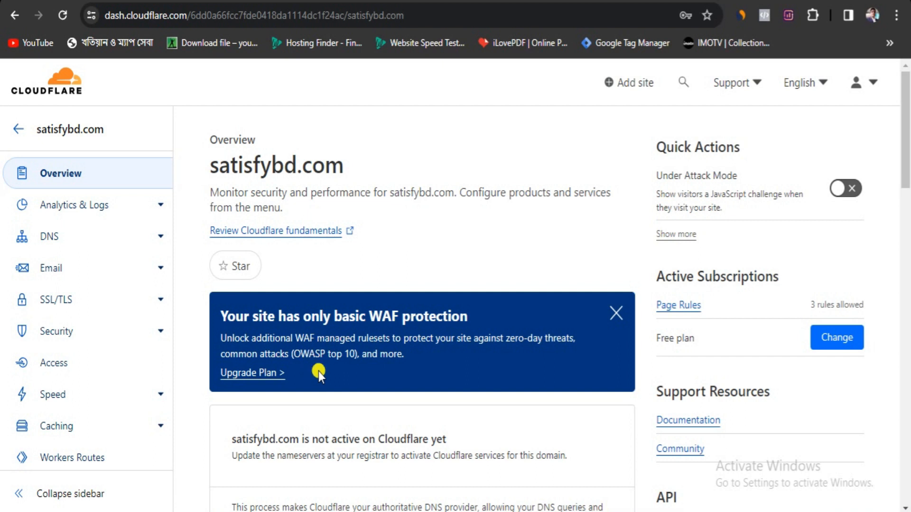
# Review the satisfybd.com overview in Cloudflare, including its activation status, nameserver instructions and notes on processing time
pyautogui.scroll(-2, 373, 292)
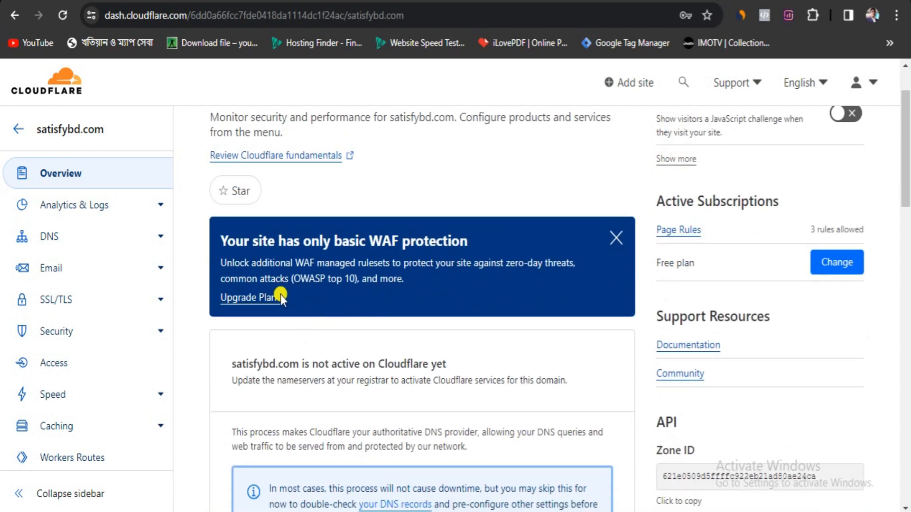
pyautogui.scroll(2, 403, 224)
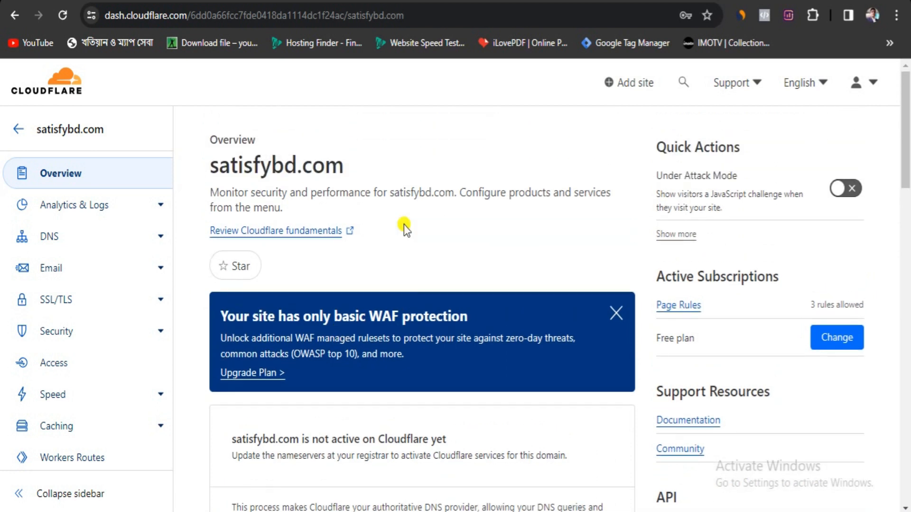
pyautogui.scroll(-10, 403, 224)
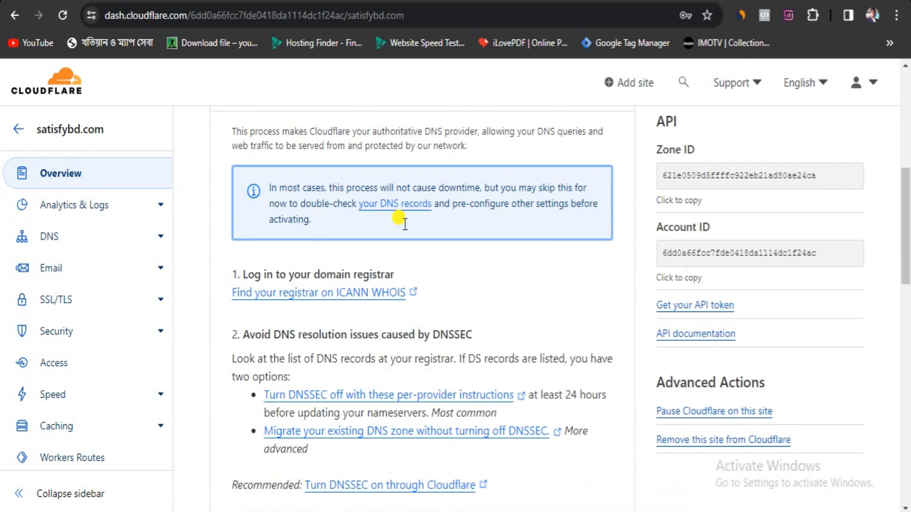
pyautogui.scroll(-15, 404, 224)
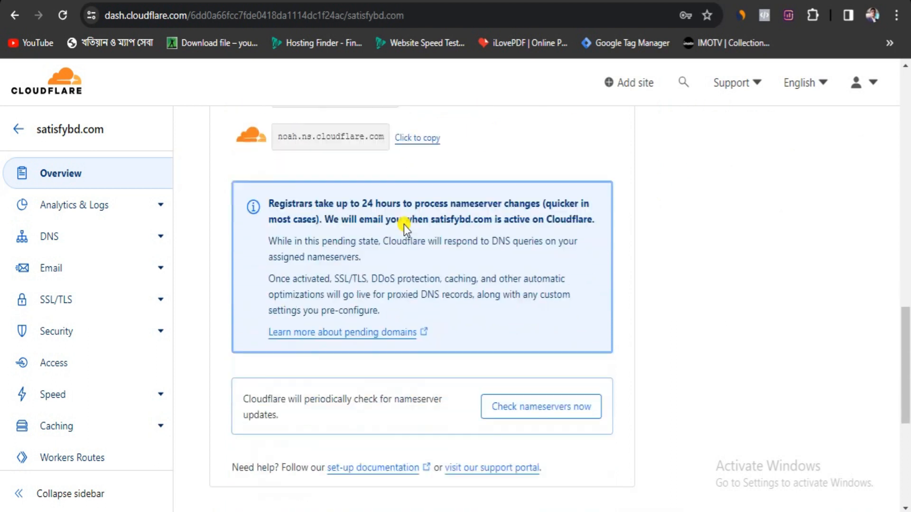
pyautogui.scroll(-5, 404, 223)
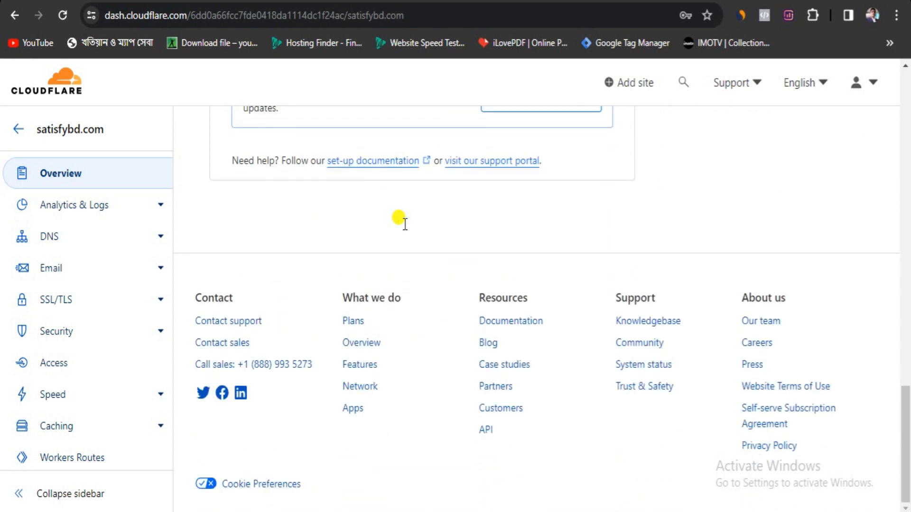
pyautogui.scroll(20, 405, 223)
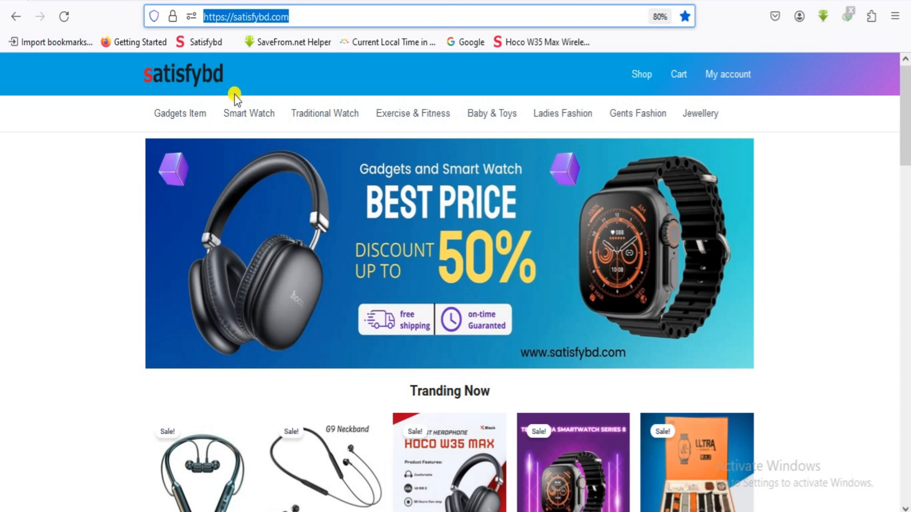
# Switch to Firefox, load the satisfybd.com home page from the site's logo, and return to the Cloudflare overview
pyautogui.click(187, 74)
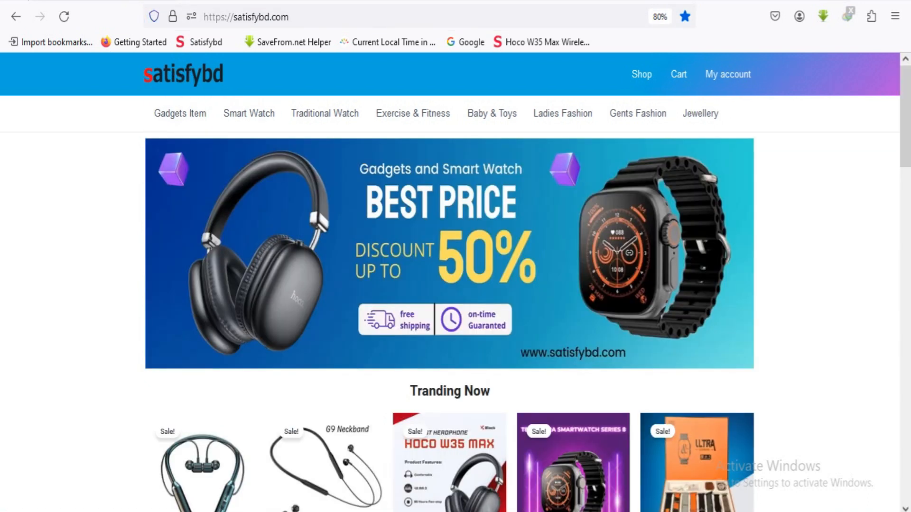
pyautogui.hotkey('alt', 'Tab')
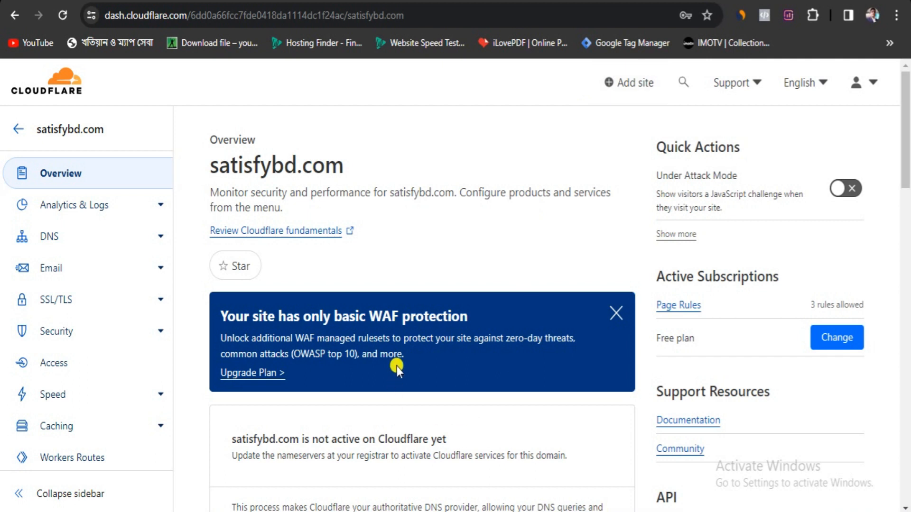
# Open the DNS records of satisfybd.com in Cloudflare and examine the recommended set-up steps and the assigned nameservers
pyautogui.scroll(-8, 396, 361)
pyautogui.scroll(3, 402, 352)
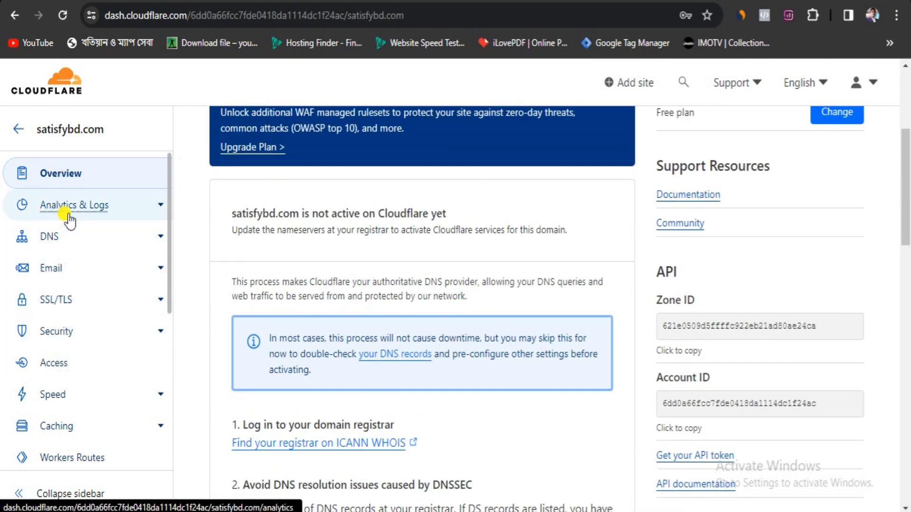
pyautogui.click(60, 245)
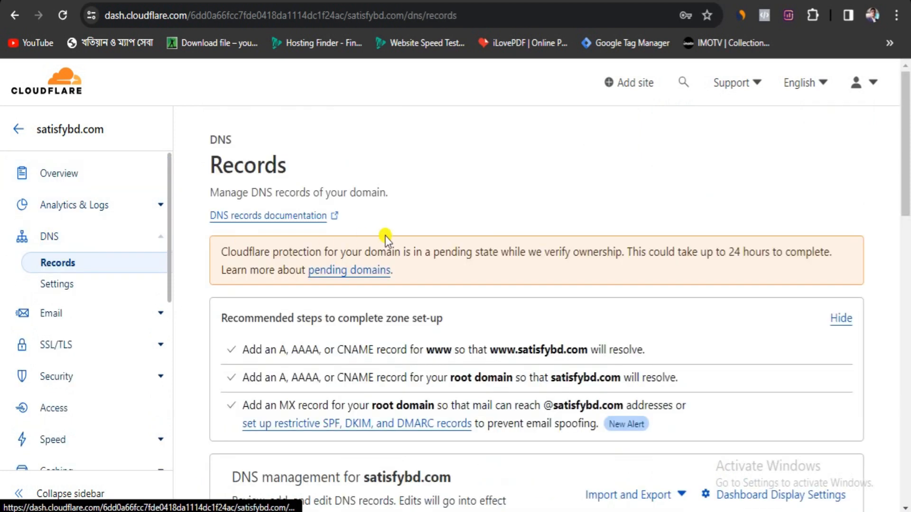
pyautogui.scroll(-12, 411, 204)
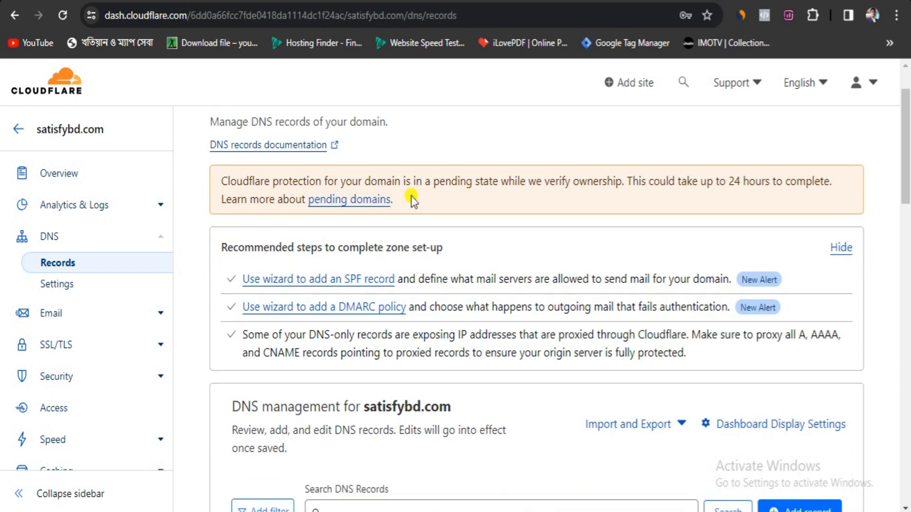
pyautogui.scroll(-10, 413, 223)
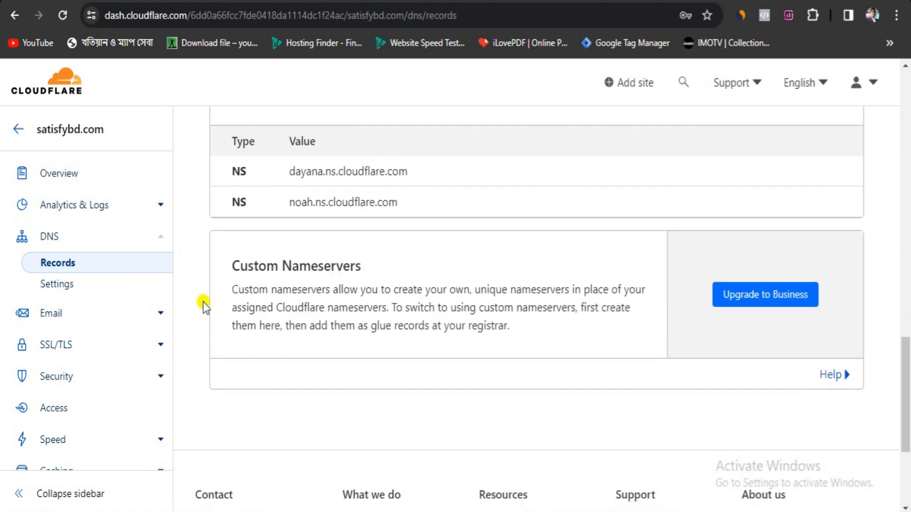
pyautogui.scroll(-3, 95, 289)
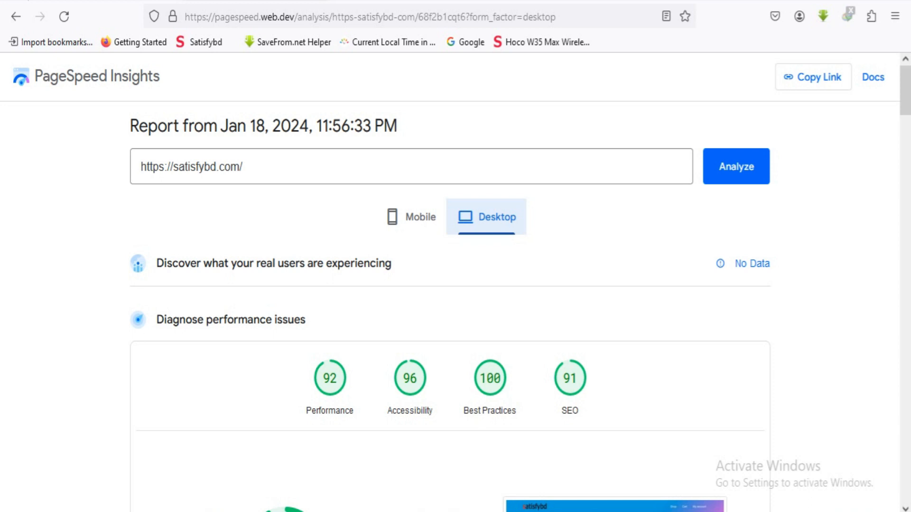
pyautogui.click(402, 214)
pyautogui.click(472, 227)
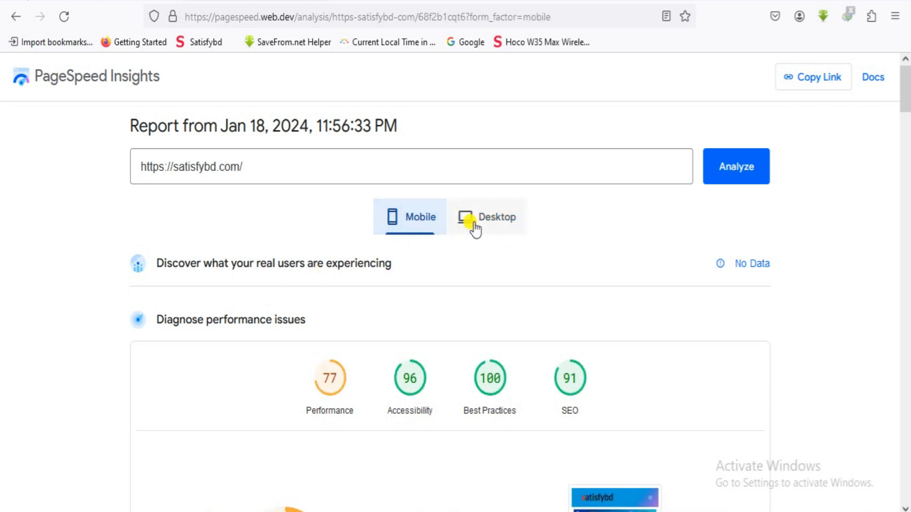
pyautogui.click(425, 218)
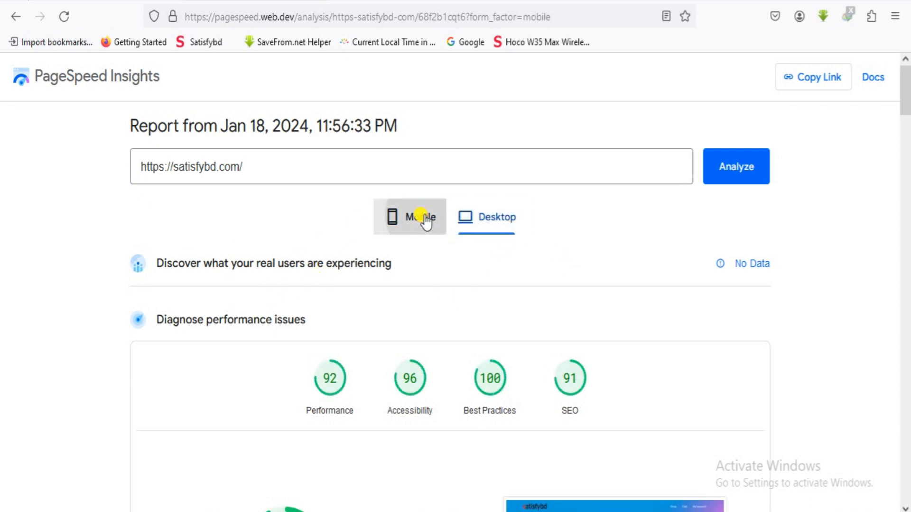
pyautogui.click(744, 172)
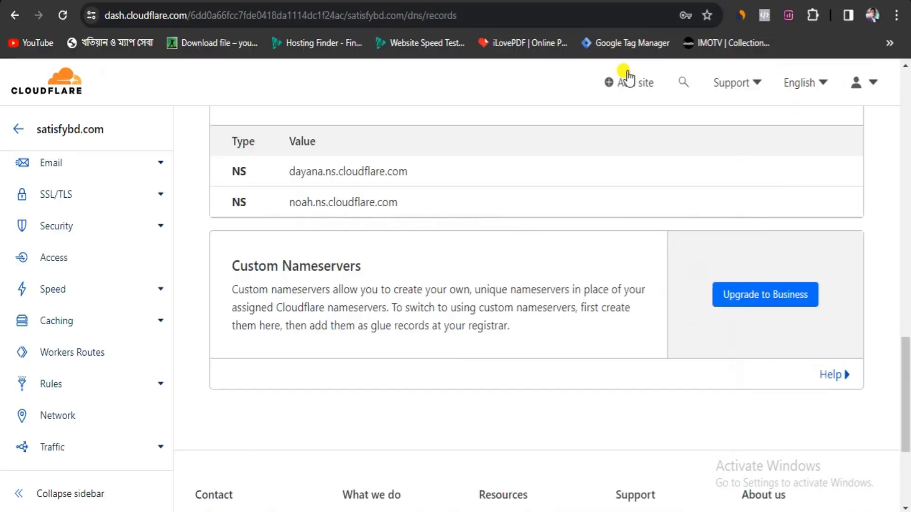
# Return to Cloudflare, open the Speed Observatory for satisfybd.com, and examine its speed test options and description
pyautogui.scroll(-2, 66, 189)
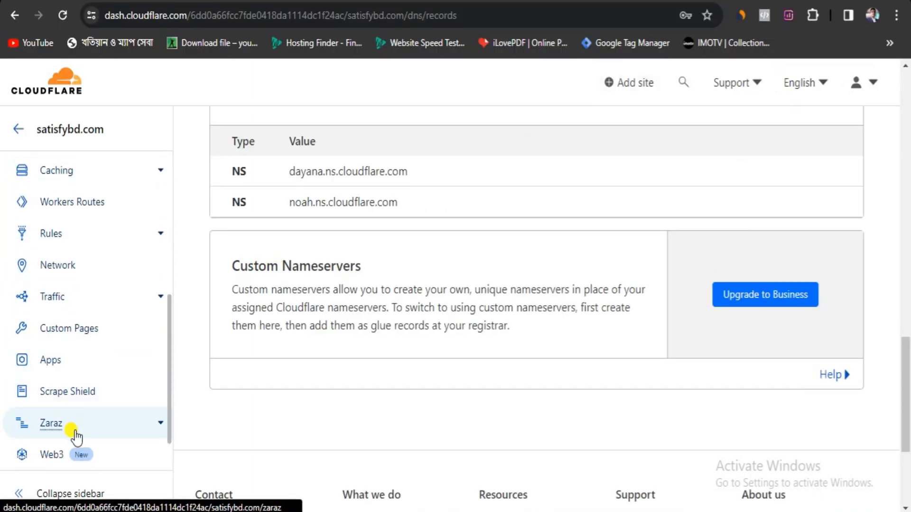
pyautogui.scroll(-2, 71, 417)
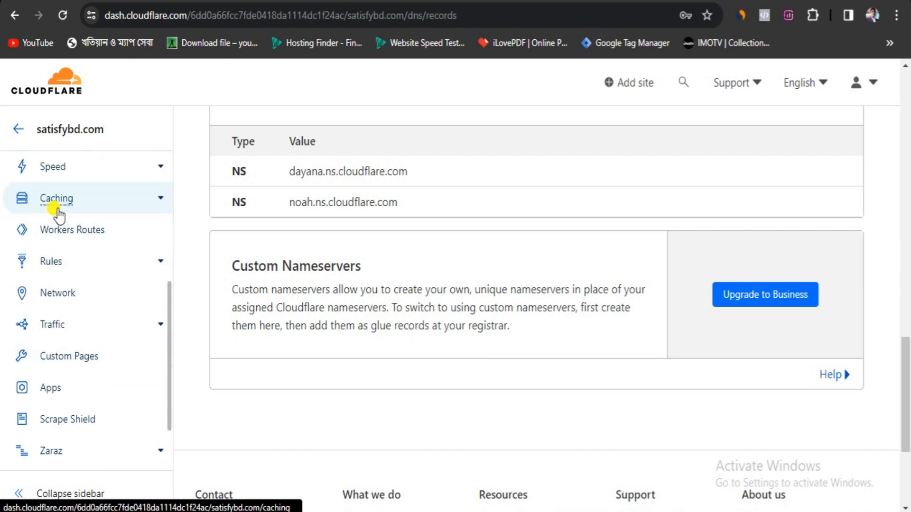
pyautogui.scroll(2, 55, 209)
pyautogui.click(58, 239)
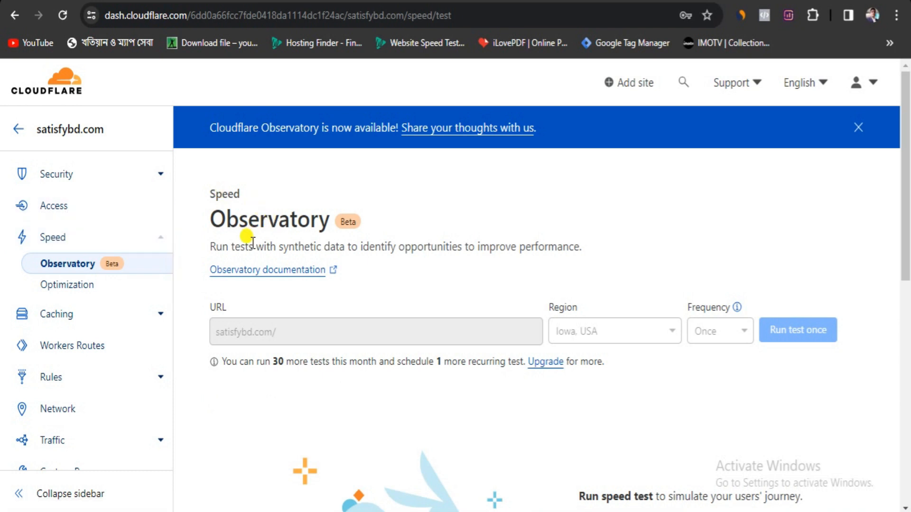
pyautogui.scroll(-2, 247, 244)
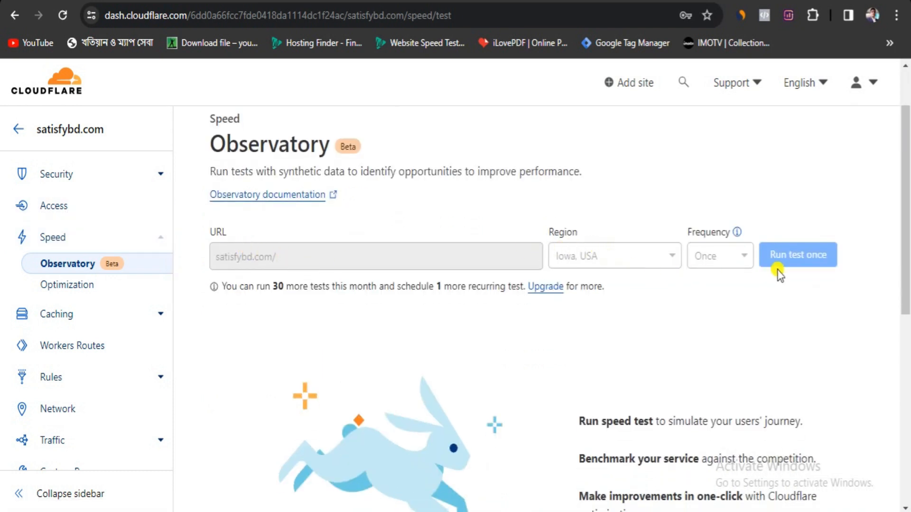
pyautogui.scroll(-3, 776, 269)
pyautogui.scroll(1, 770, 234)
pyautogui.scroll(-5, 770, 234)
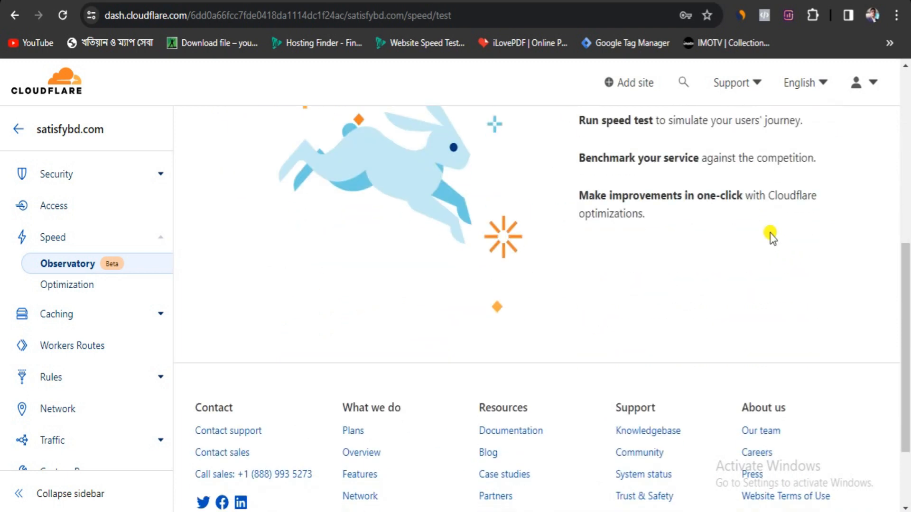
pyautogui.scroll(5, 770, 234)
pyautogui.scroll(3, 770, 234)
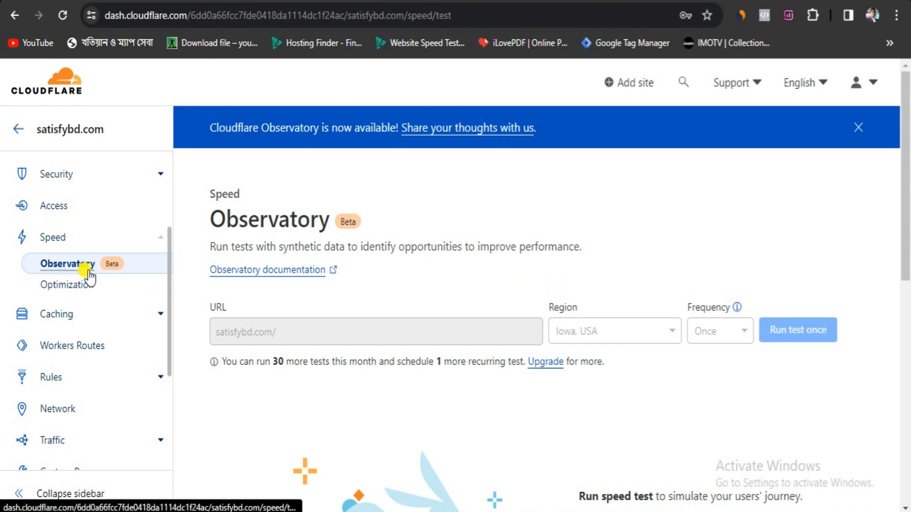
# Open the Speed Optimization recommendations for satisfybd.com and examine the image, protocol and tool settings
pyautogui.click(72, 286)
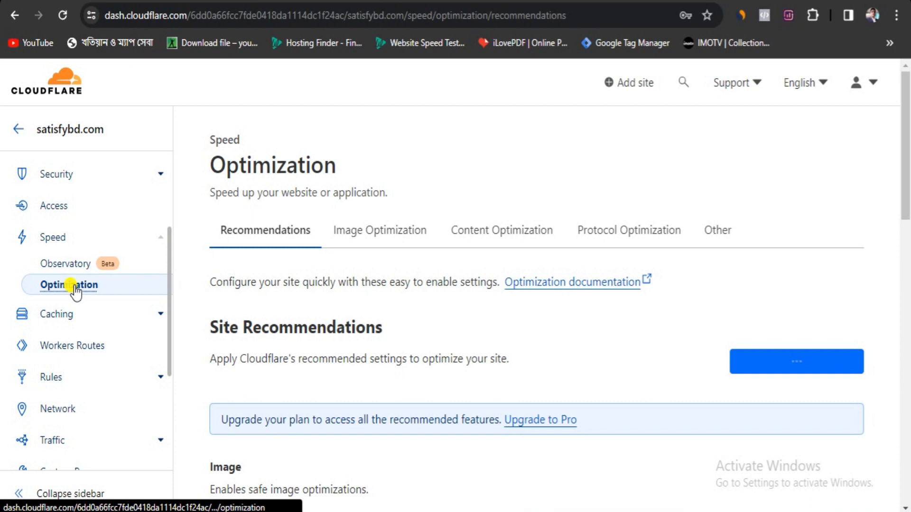
pyautogui.scroll(-3, 362, 229)
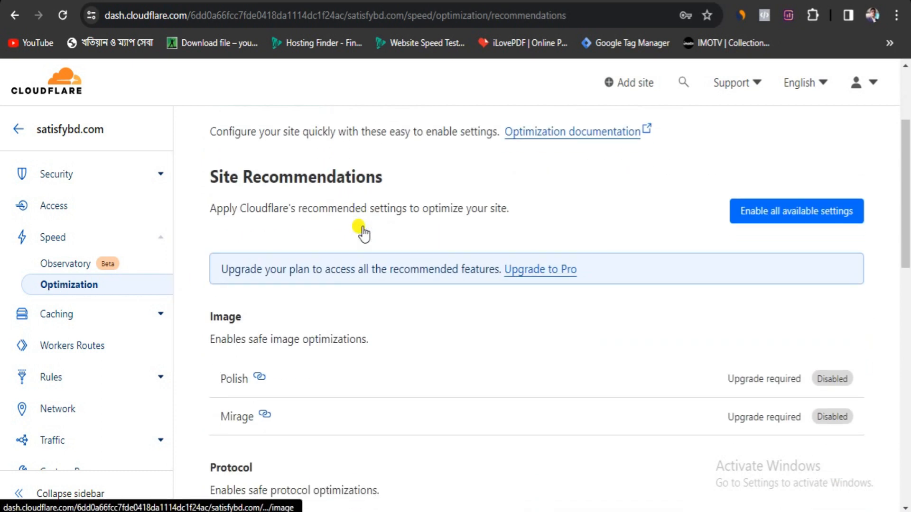
pyautogui.scroll(-3, 608, 262)
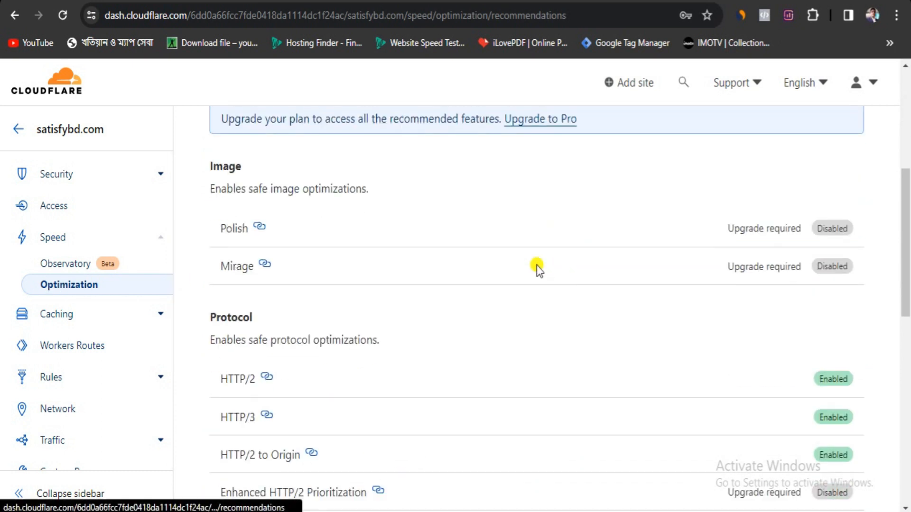
pyautogui.scroll(-4, 277, 287)
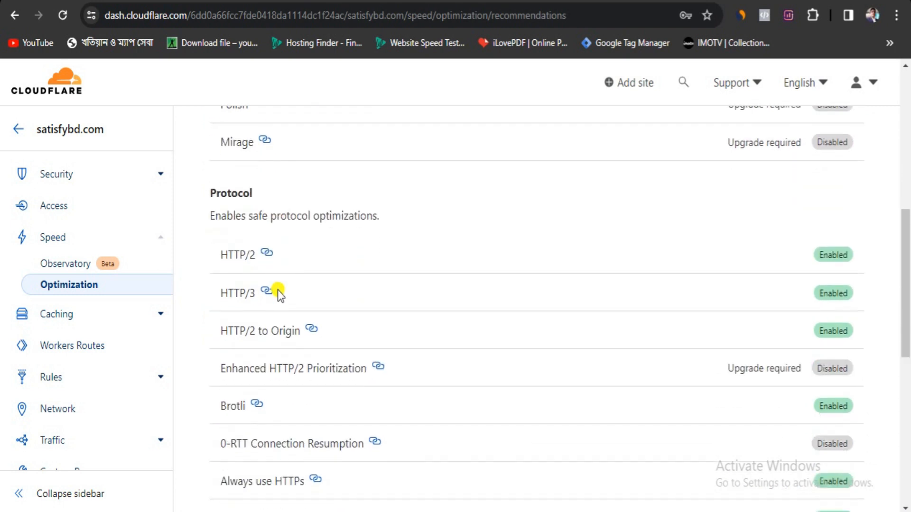
pyautogui.scroll(-7, 278, 289)
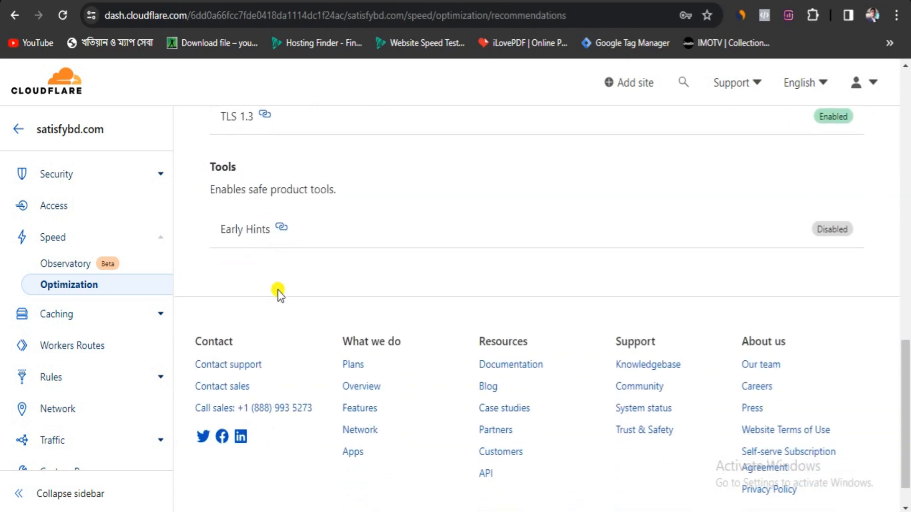
pyautogui.scroll(4, 786, 237)
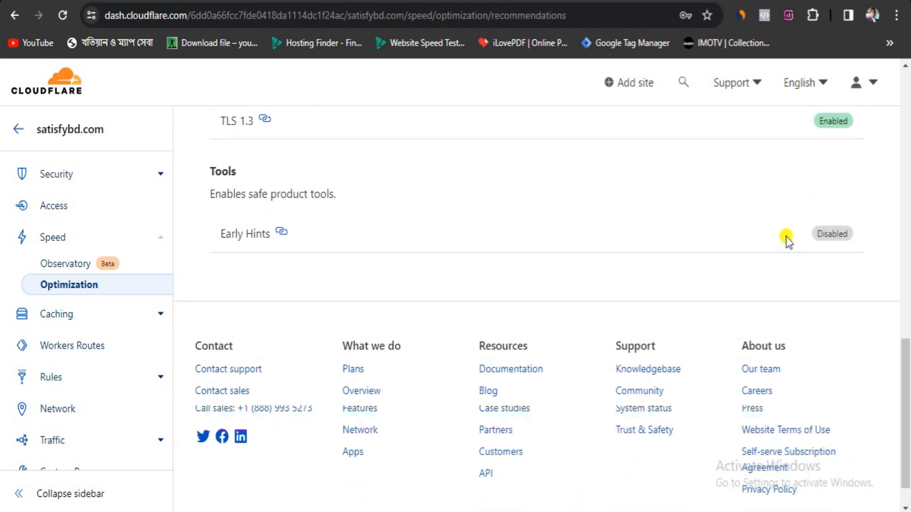
pyautogui.scroll(7, 786, 237)
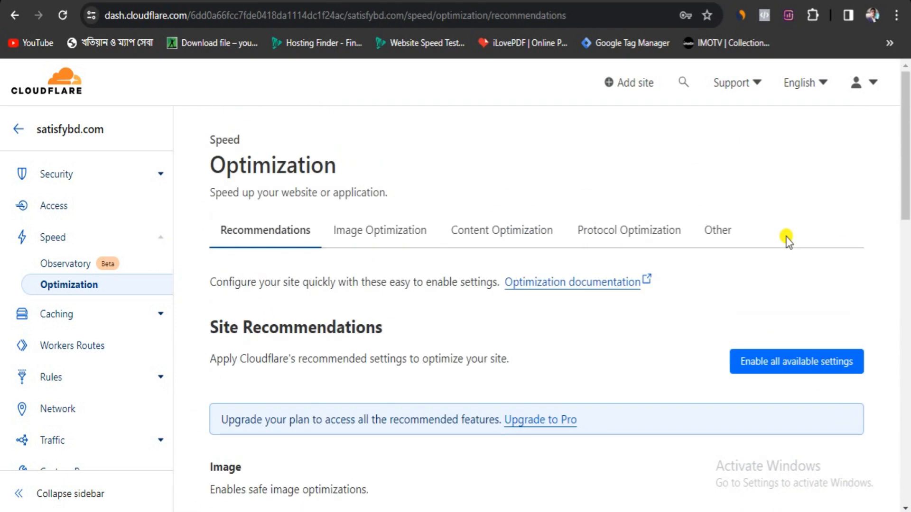
# Examine the Image Optimization options, including Image Transformations and Polish
pyautogui.click(382, 239)
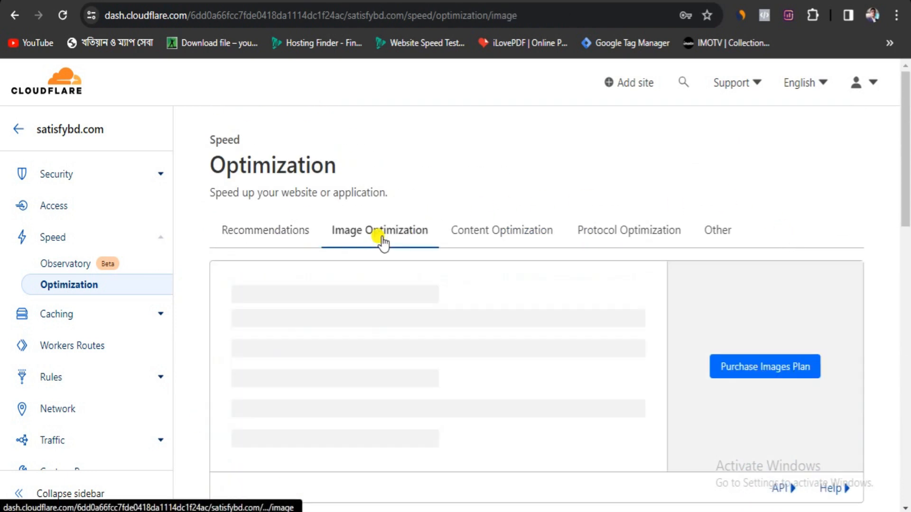
pyautogui.scroll(-3, 367, 234)
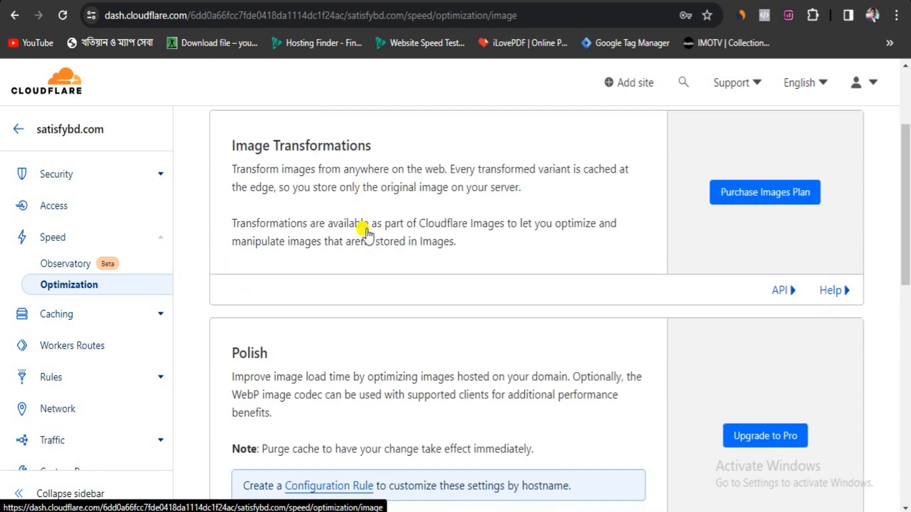
pyautogui.scroll(-12, 366, 233)
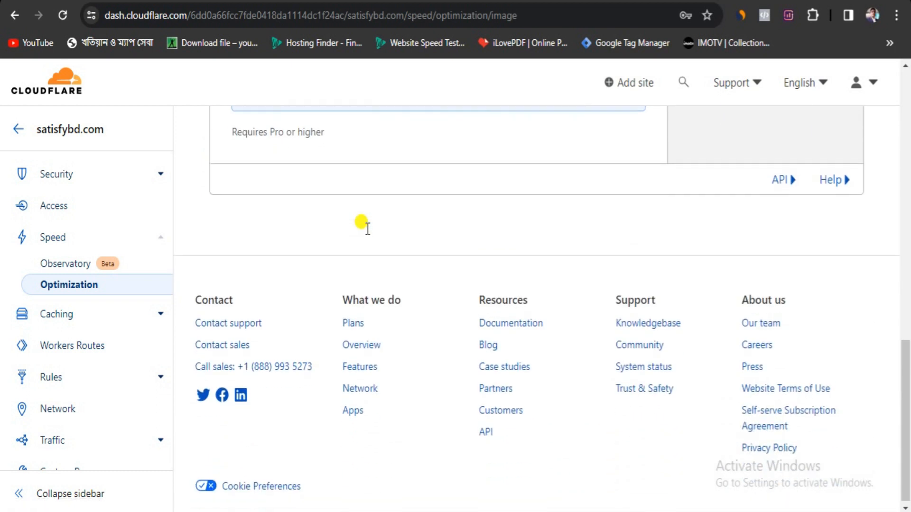
pyautogui.scroll(15, 366, 229)
# Open the Content Optimization settings and review the options down to Rocket Loader and its description
pyautogui.click(493, 233)
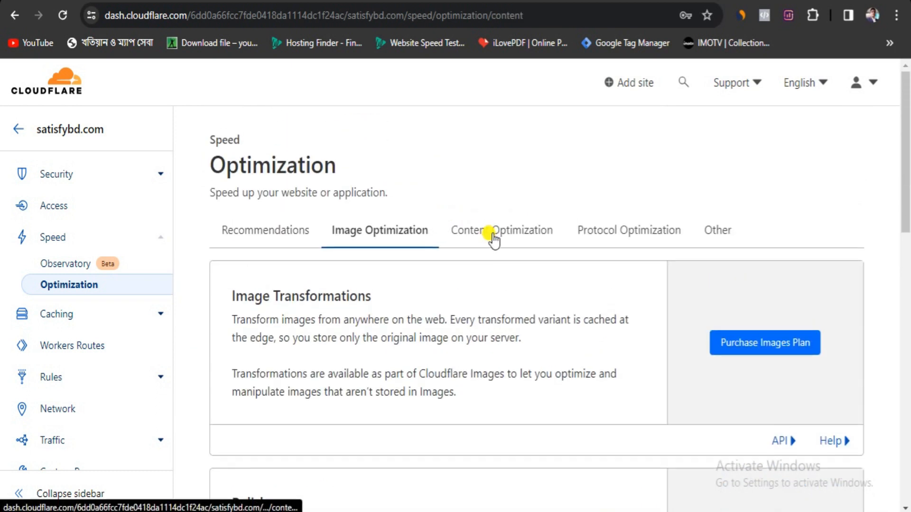
pyautogui.scroll(-4, 493, 233)
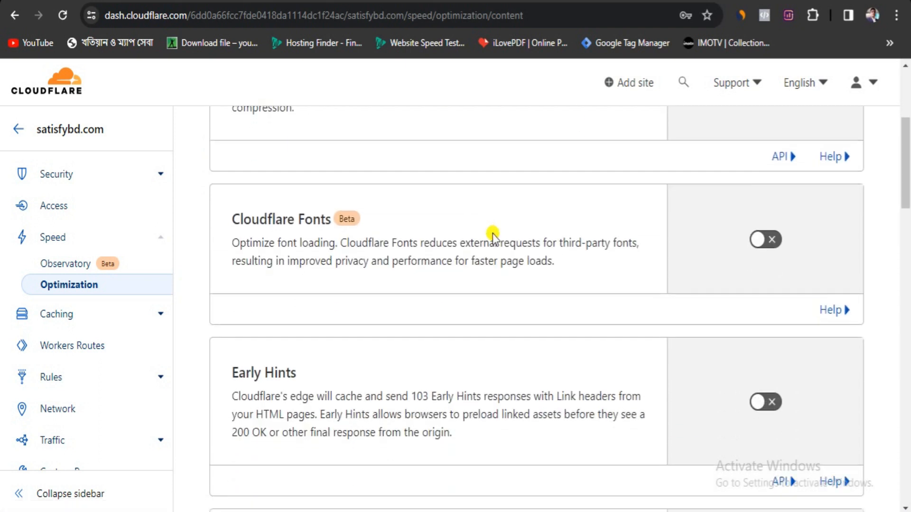
pyautogui.scroll(-8, 492, 234)
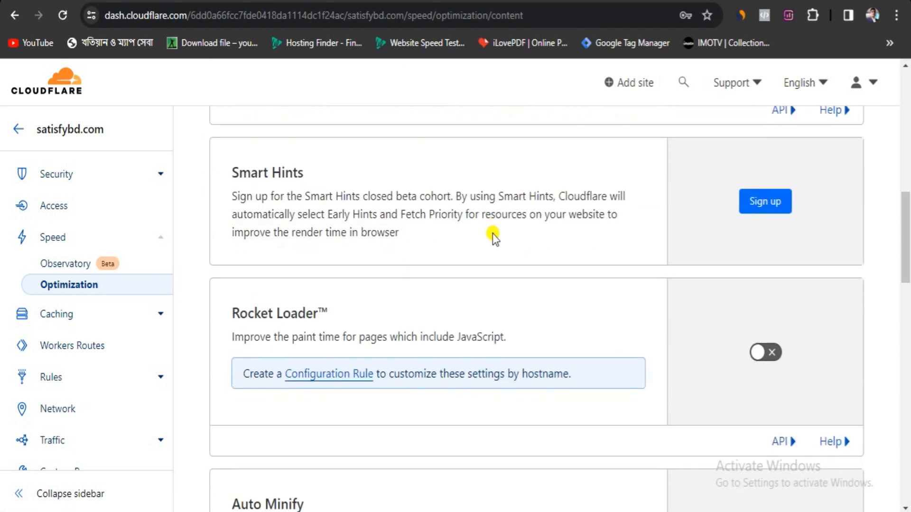
pyautogui.scroll(-3, 492, 233)
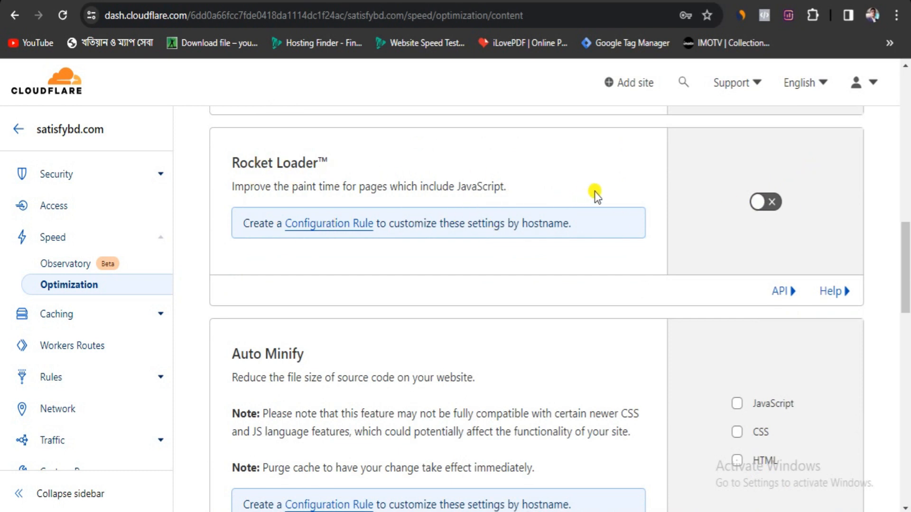
pyautogui.moveTo(448, 175); pyautogui.dragTo(397, 185)
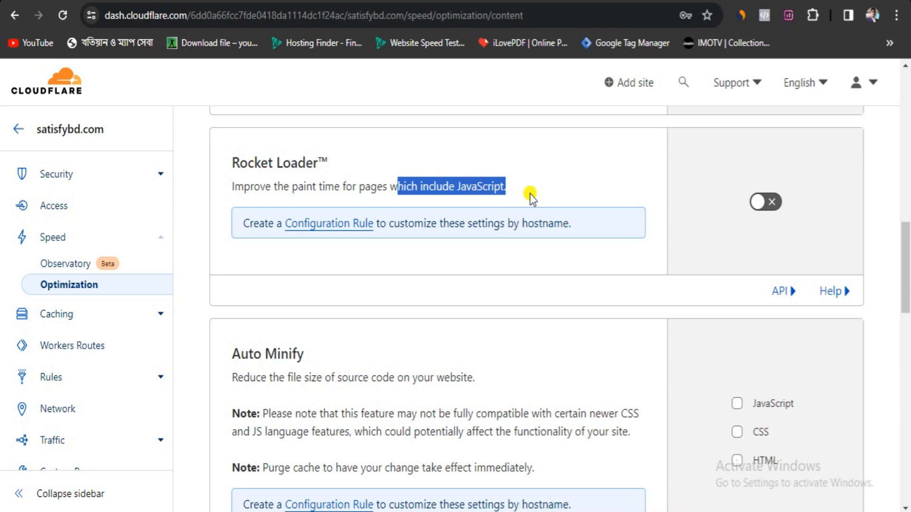
pyautogui.click(398, 511)
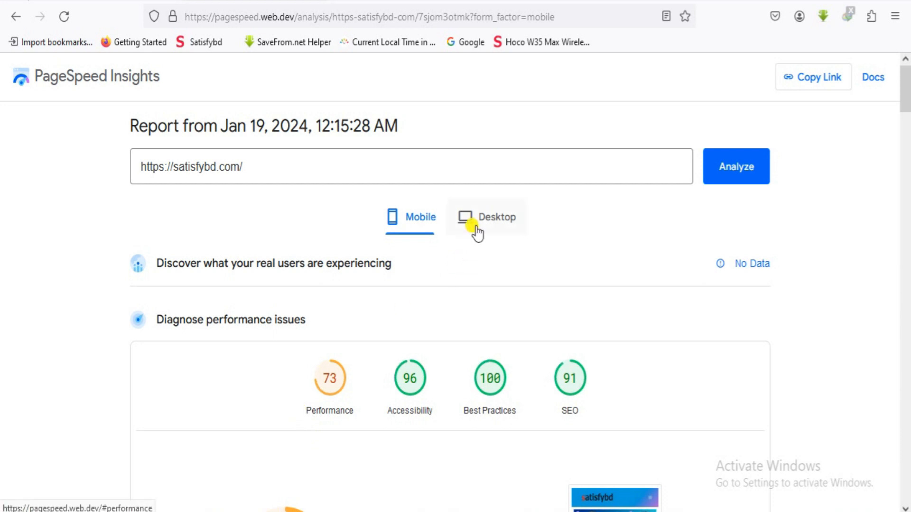
pyautogui.click(480, 228)
pyautogui.click(422, 219)
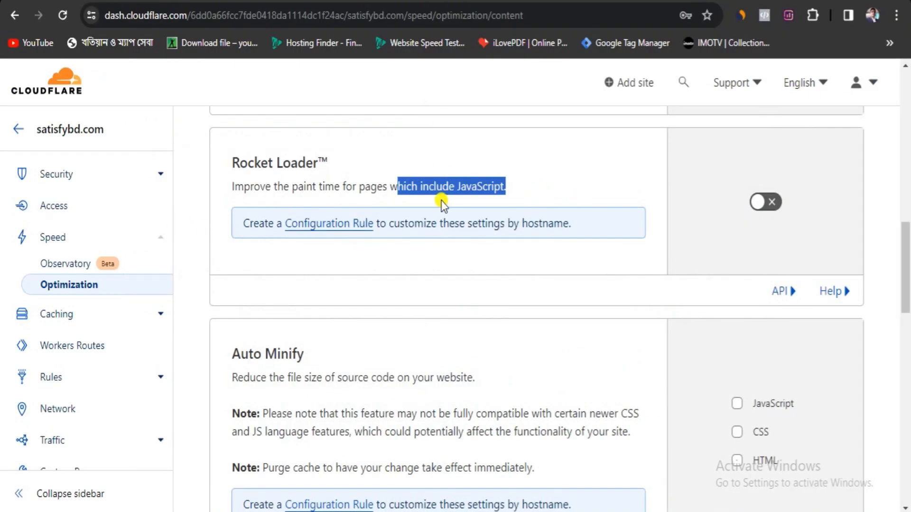
# Enable Rocket Loader and turn on Auto Minify for JavaScript, CSS and HTML
pyautogui.click(762, 202)
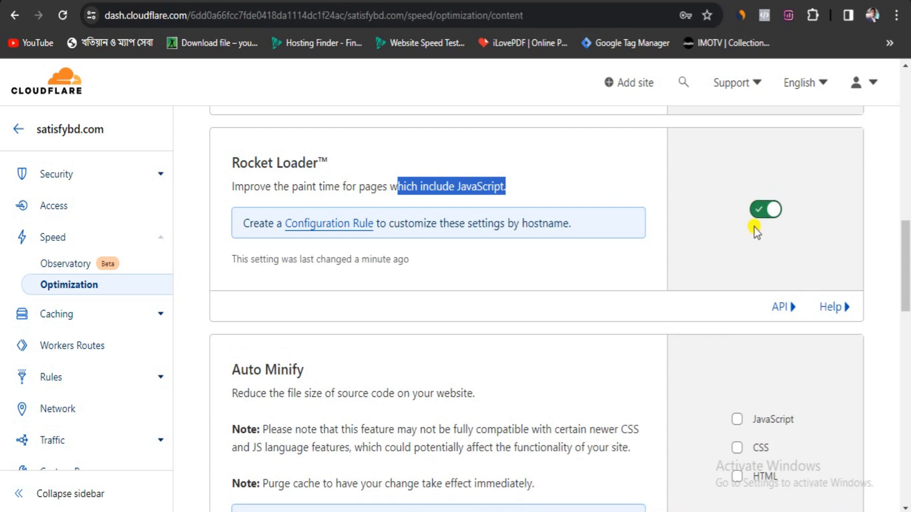
pyautogui.scroll(-3, 613, 270)
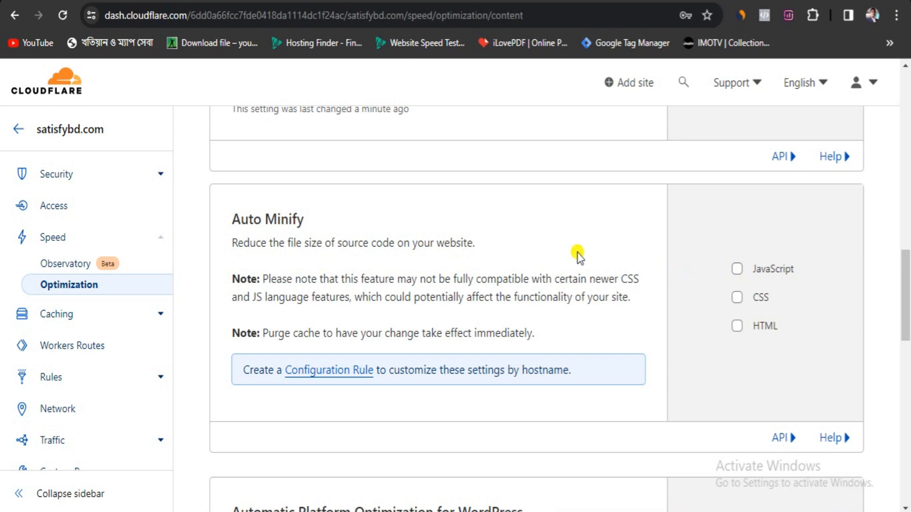
pyautogui.click(736, 269)
pyautogui.click(737, 305)
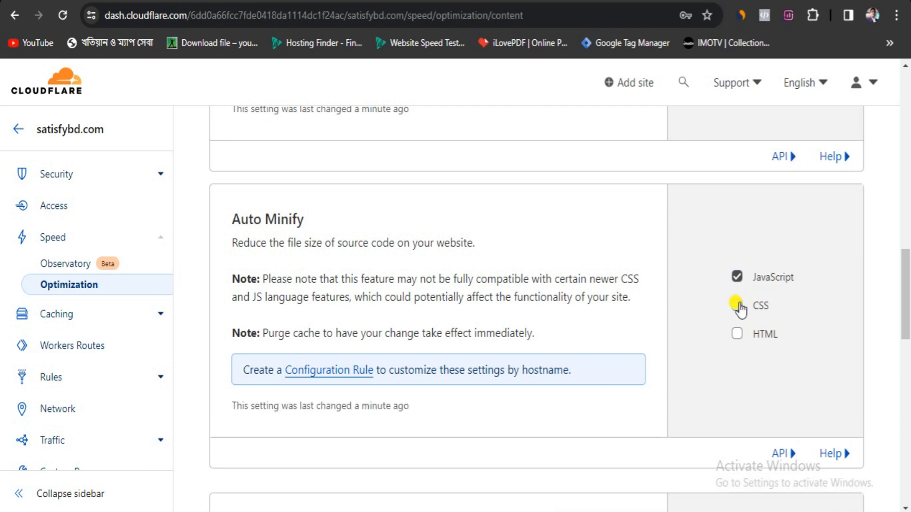
# Review the other Content Optimization settings, from Automatic Platform Optimization for WordPress and Prefetch URLs back up to Brotli
pyautogui.scroll(-6, 729, 319)
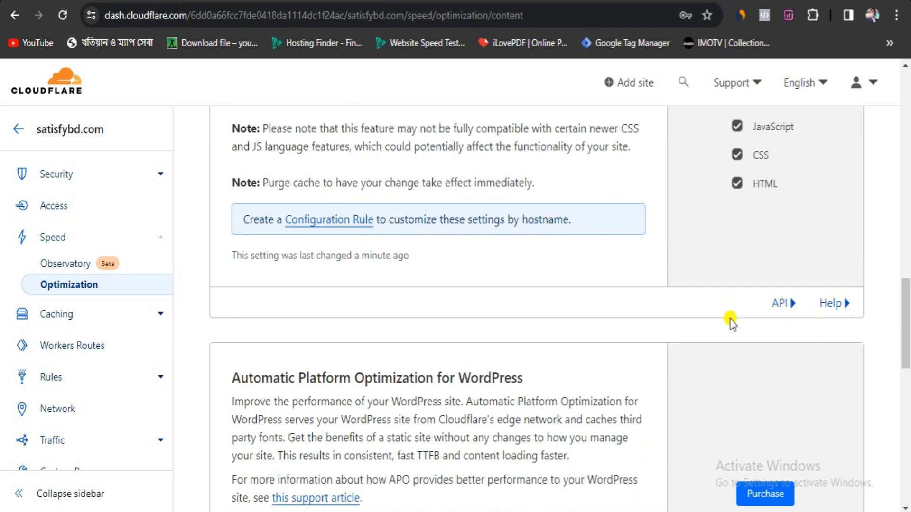
pyautogui.scroll(-8, 505, 287)
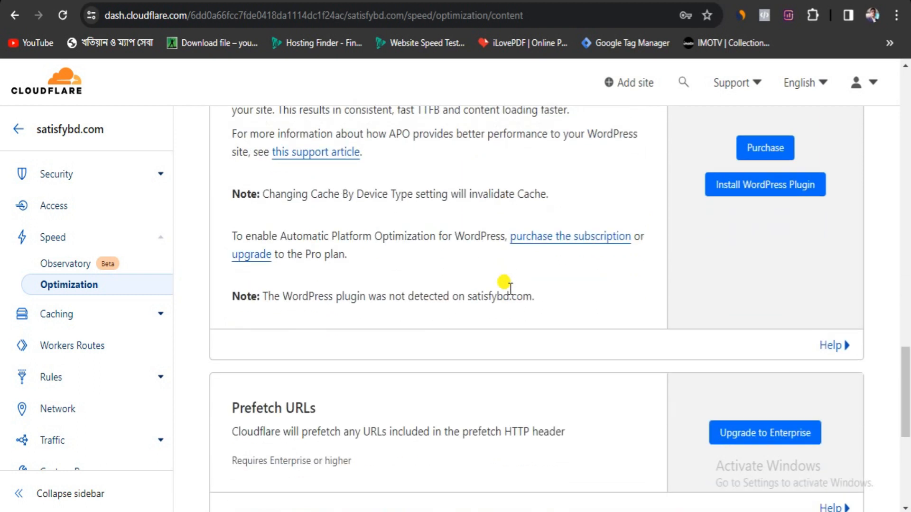
pyautogui.scroll(13, 509, 289)
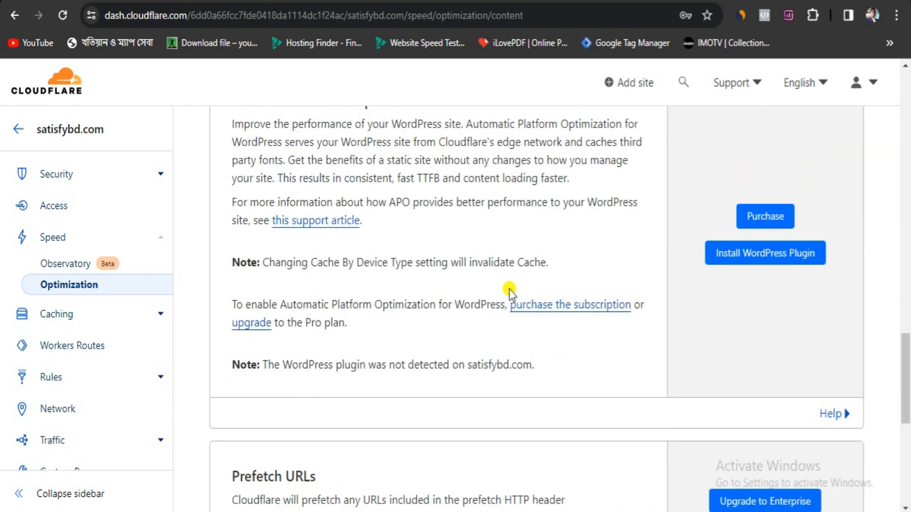
pyautogui.scroll(10, 508, 289)
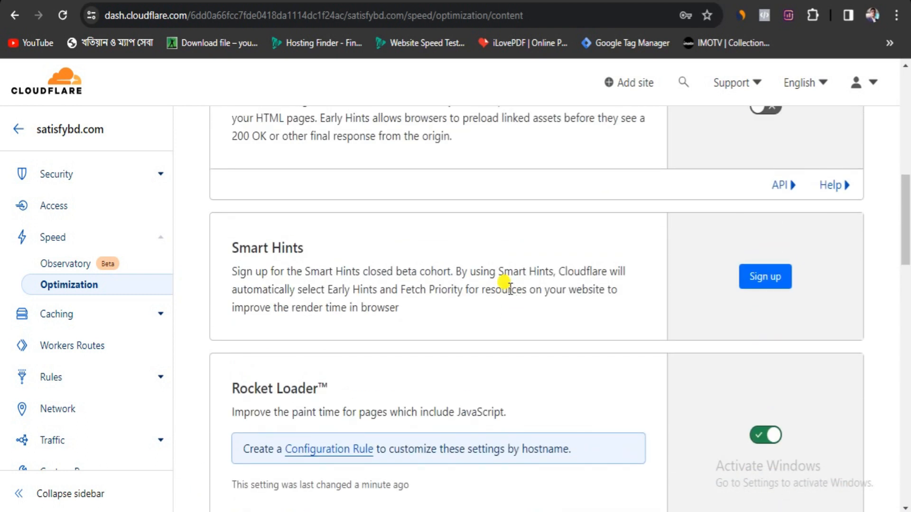
pyautogui.scroll(5, 509, 288)
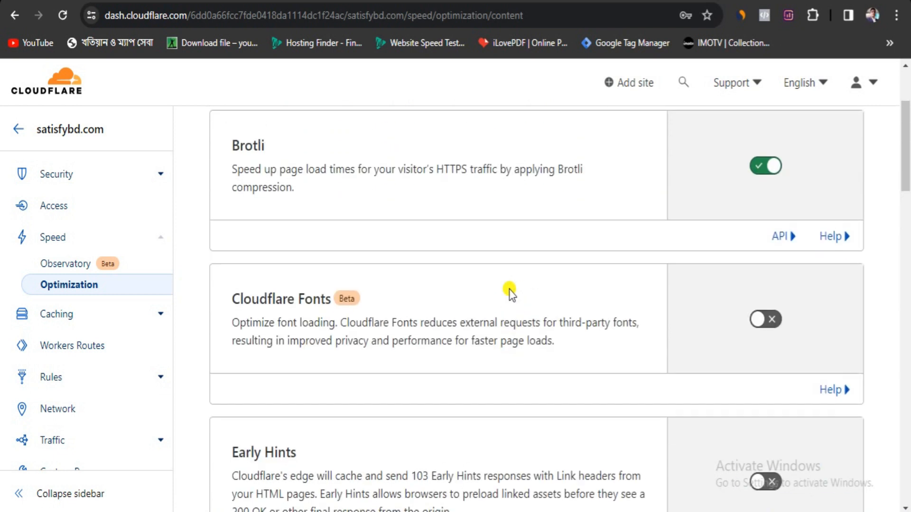
pyautogui.scroll(3, 508, 289)
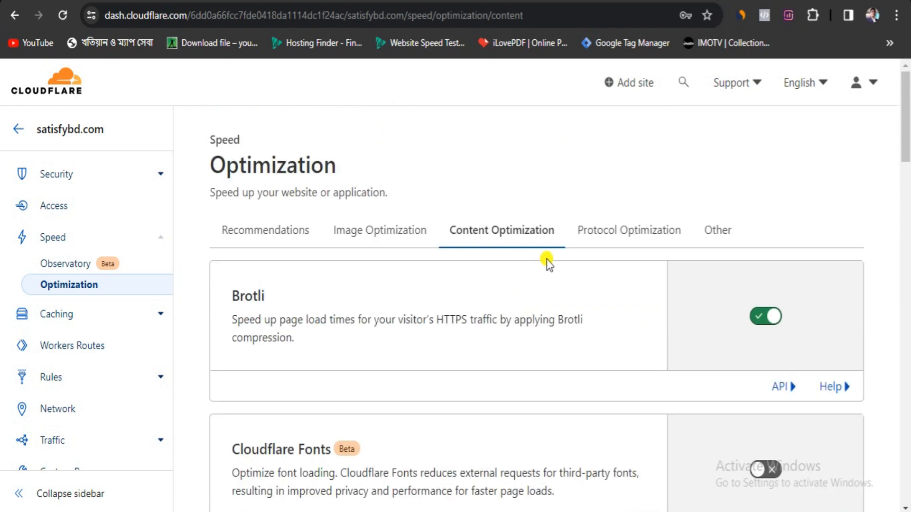
# Examine the Protocol Optimization settings, from HTTP/2 through to 0-RTT Connection Resumption
pyautogui.click(605, 233)
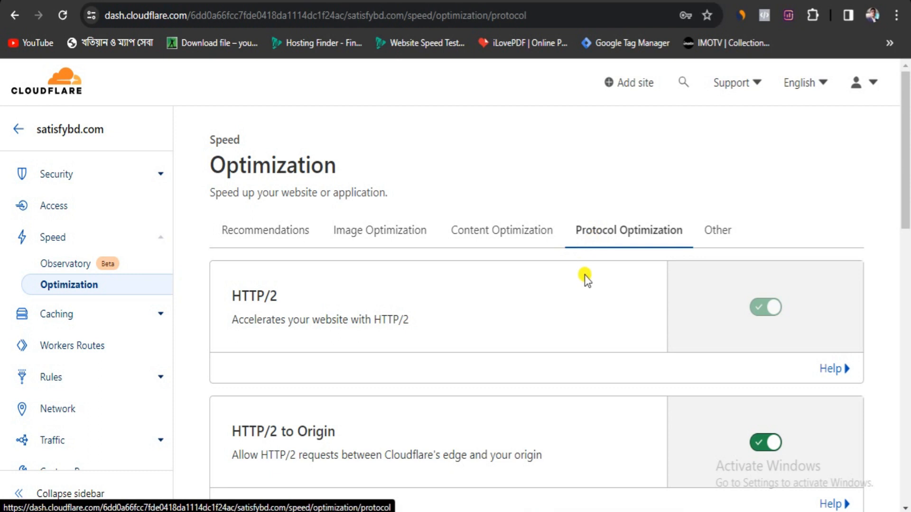
pyautogui.scroll(-3, 585, 279)
pyautogui.scroll(-8, 584, 279)
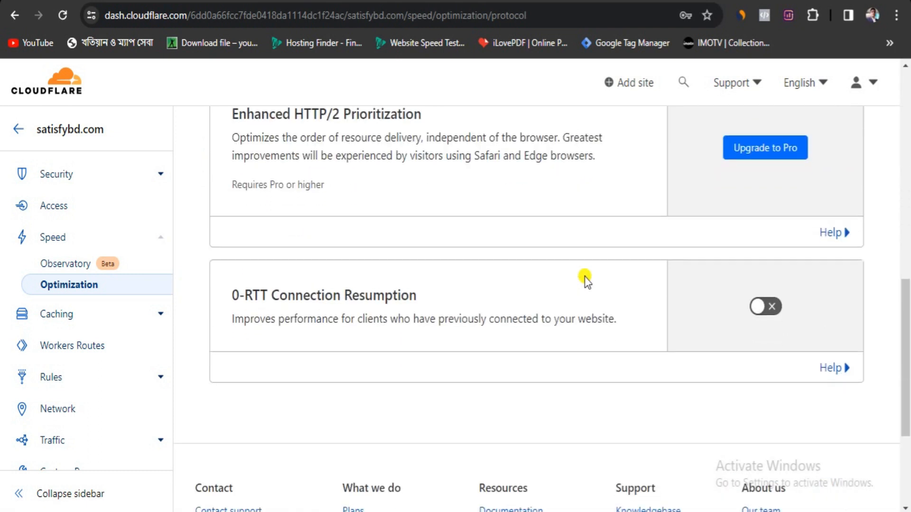
pyautogui.scroll(-4, 584, 279)
pyautogui.scroll(10, 583, 266)
pyautogui.scroll(4, 796, 202)
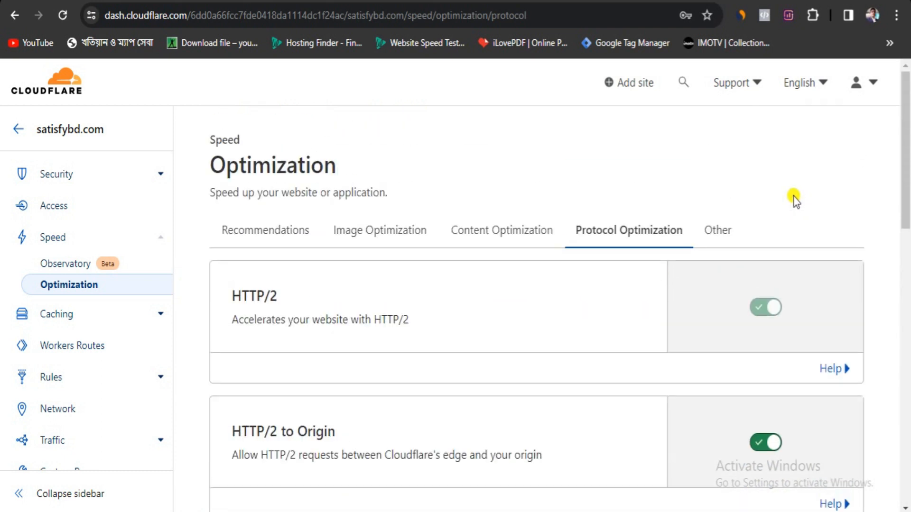
# Examine the Other optimization settings, including Automatic Signed Exchanges, AMP Real URL and Mobile Redirect, and look through the remaining site sections
pyautogui.click(710, 232)
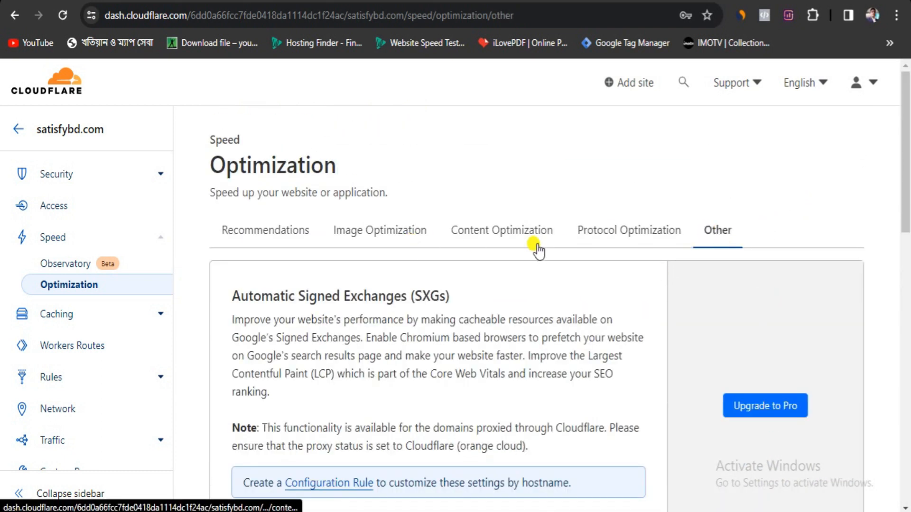
pyautogui.scroll(-10, 538, 248)
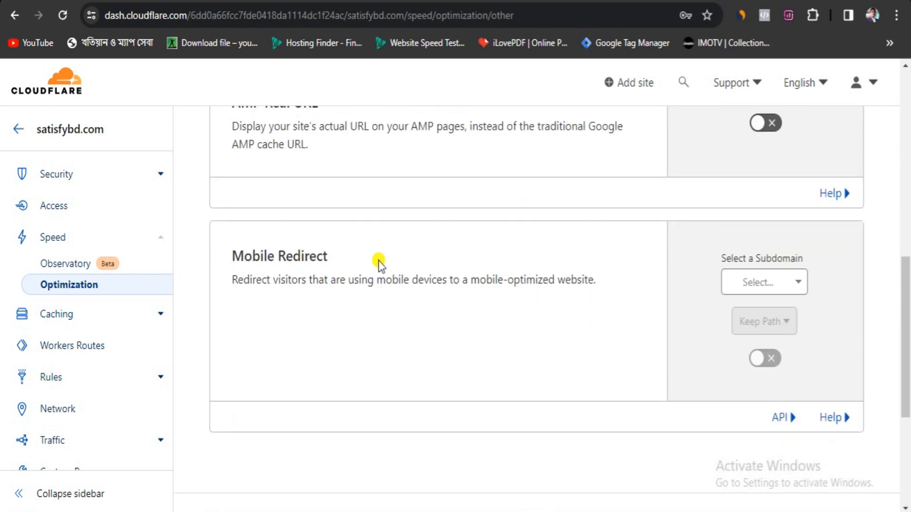
pyautogui.scroll(3, 378, 262)
pyautogui.scroll(2, 378, 262)
pyautogui.scroll(-8, 378, 262)
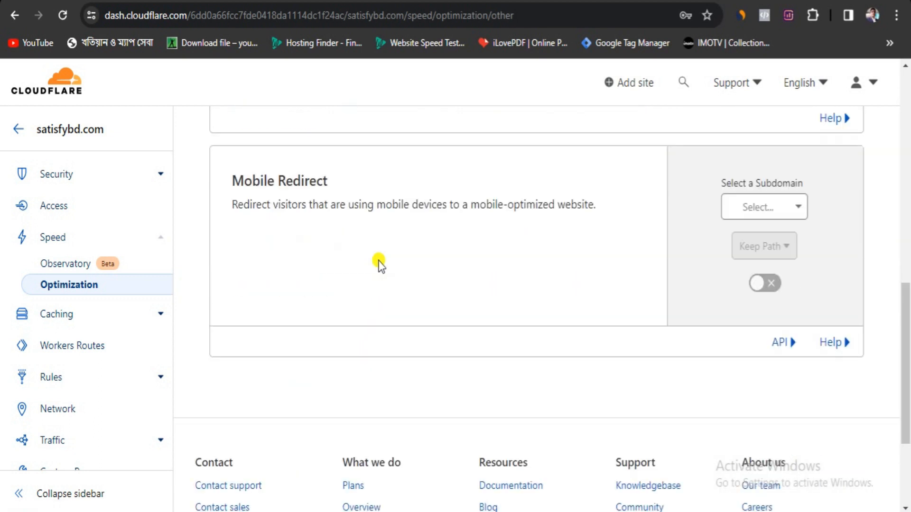
pyautogui.scroll(-4, 75, 327)
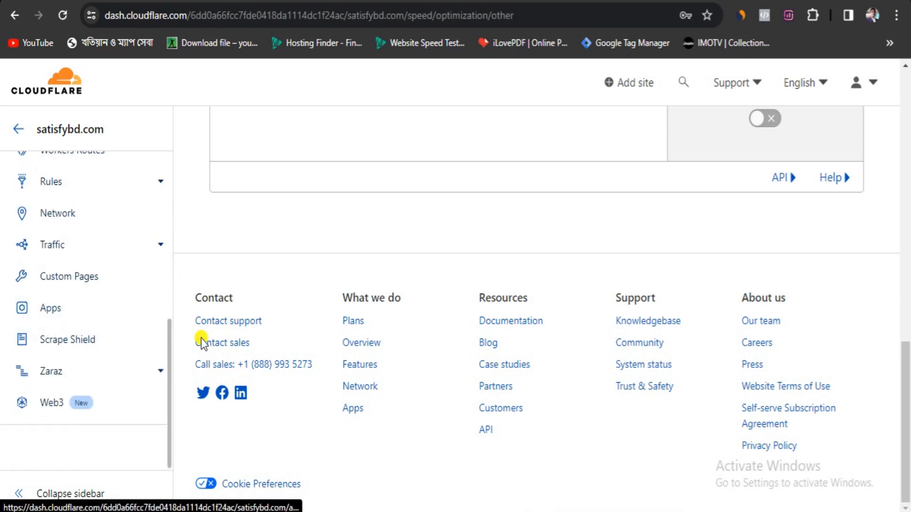
pyautogui.scroll(5, 167, 339)
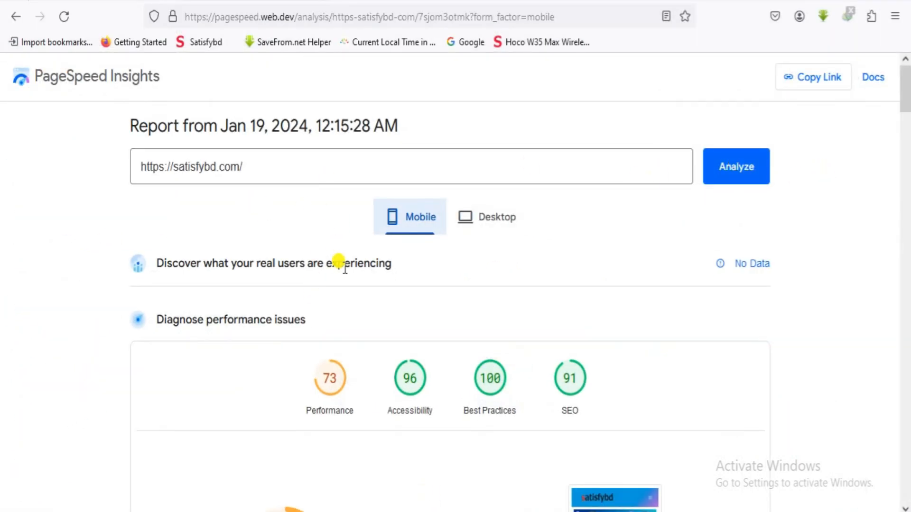
pyautogui.click(747, 172)
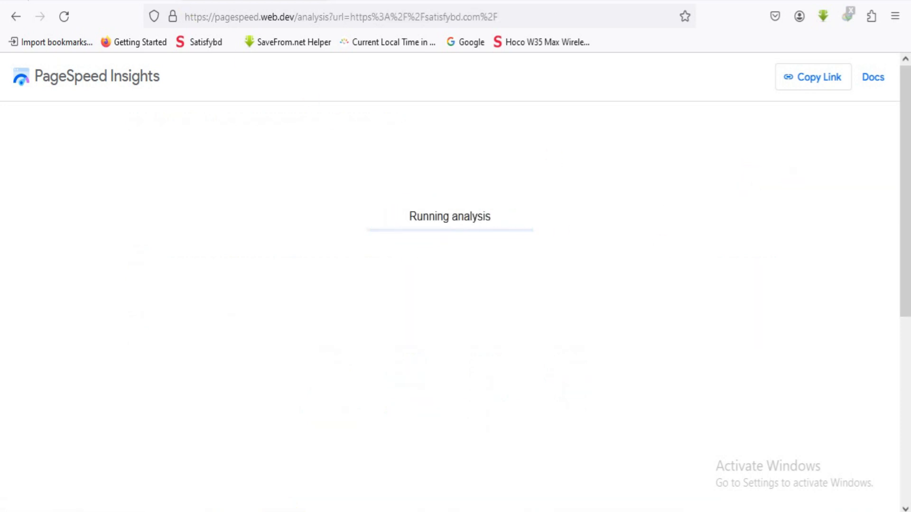
# Switch to the satisfybd.com store, reload its homepage and open the Hoco W35 Max Wireless Headphone product page
pyautogui.click(163, 1)
pyautogui.click(176, 73)
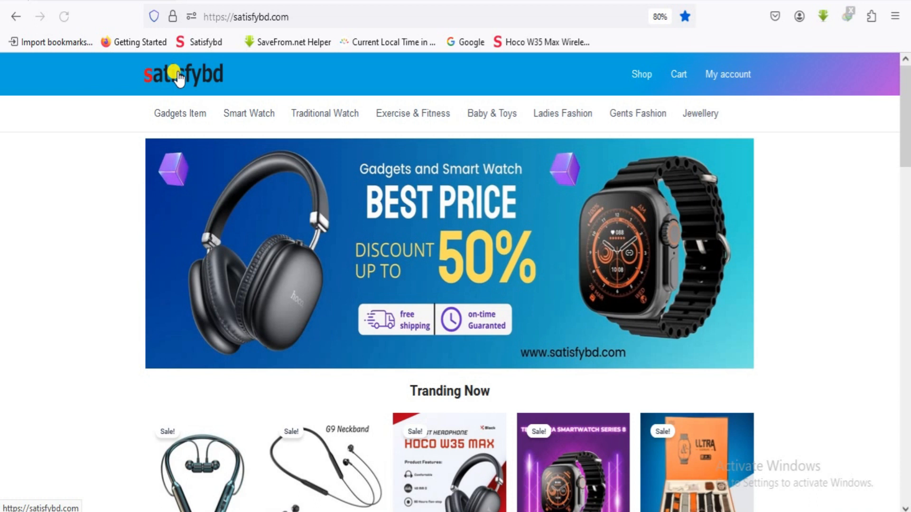
pyautogui.click(284, 15)
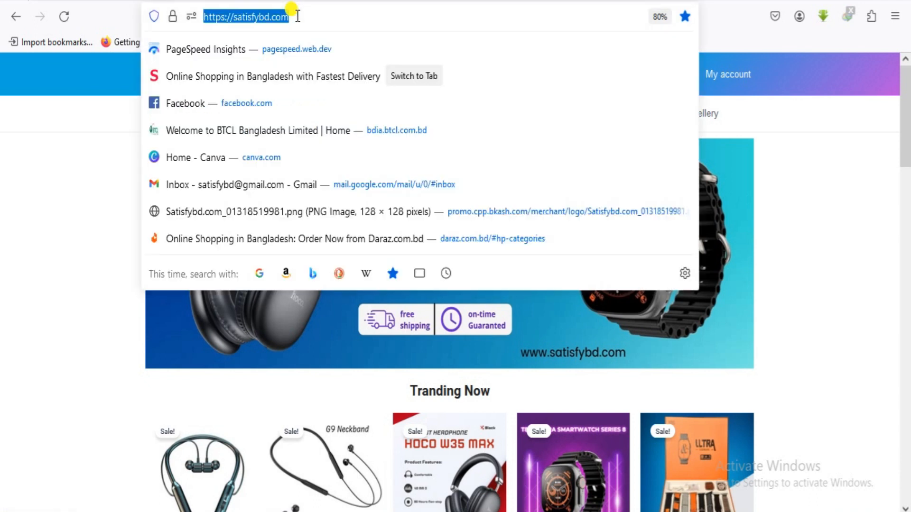
pyautogui.click(332, 35)
pyautogui.scroll(-5, 437, 251)
pyautogui.click(413, 234)
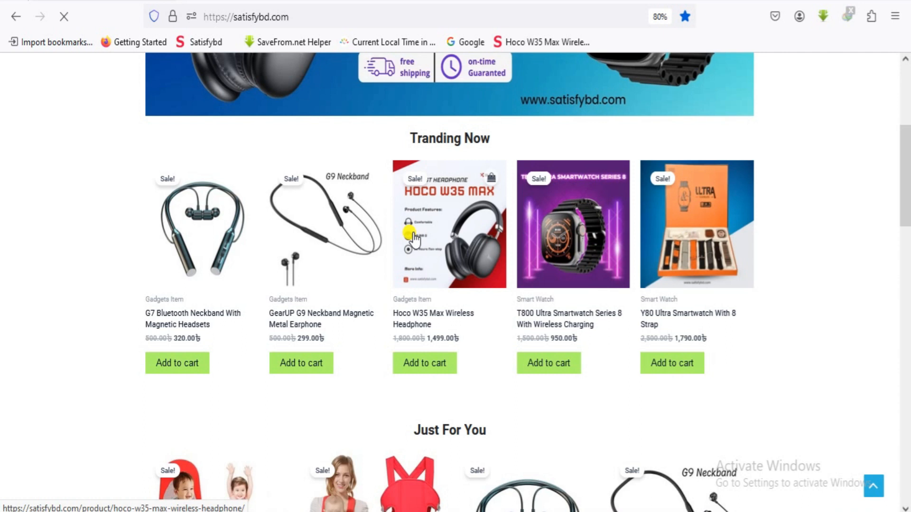
# Add the Hoco W35 Max Wireless Headphone to the cart and look over the cart page
pyautogui.scroll(-4, 413, 233)
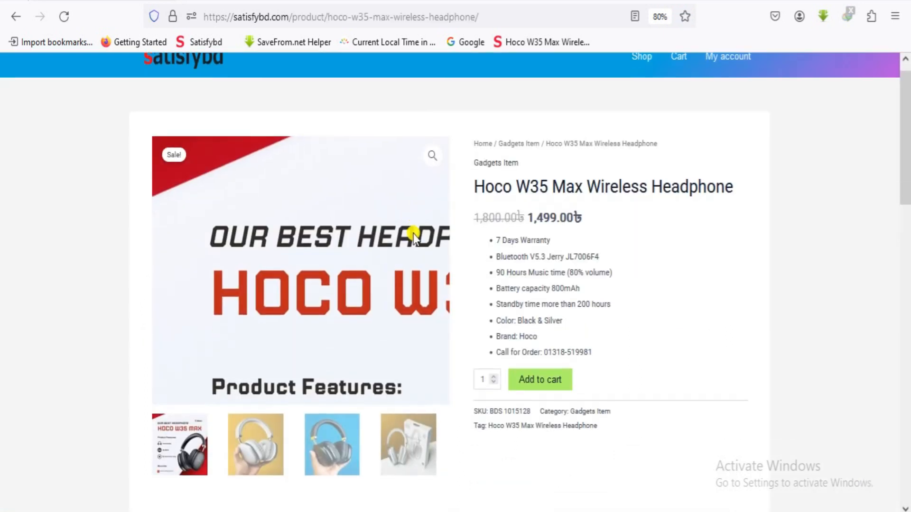
pyautogui.click(530, 211)
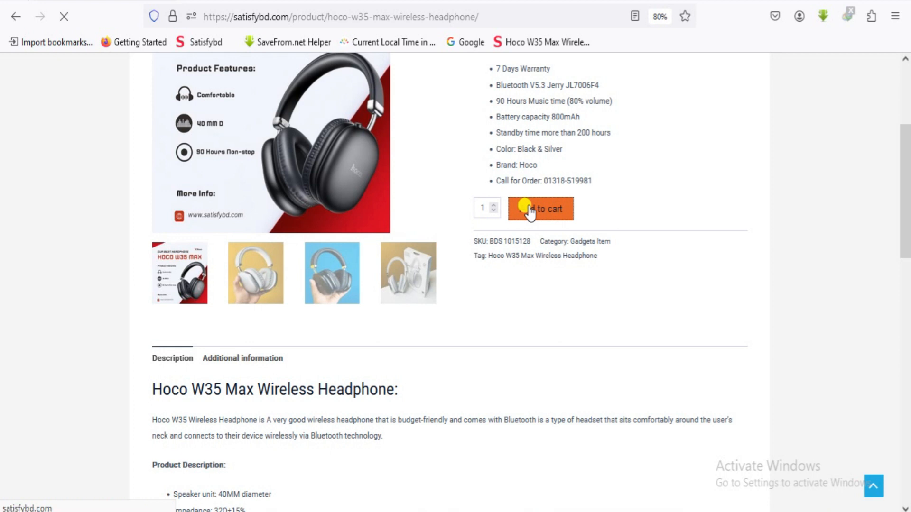
pyautogui.scroll(-6, 530, 210)
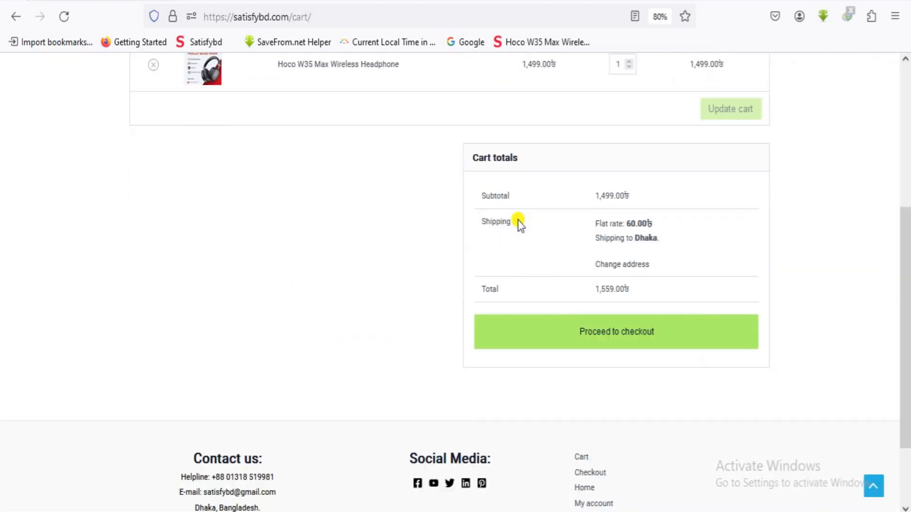
pyautogui.scroll(2, 449, 217)
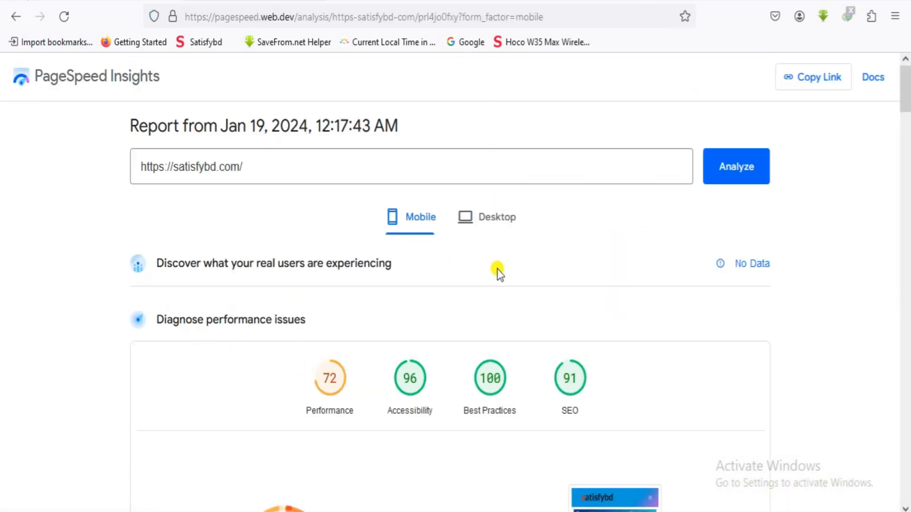
pyautogui.click(492, 216)
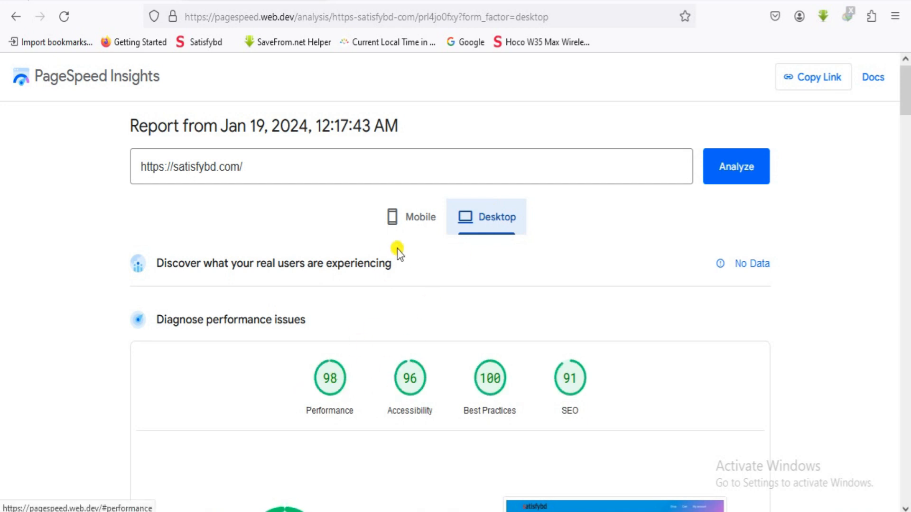
pyautogui.click(406, 222)
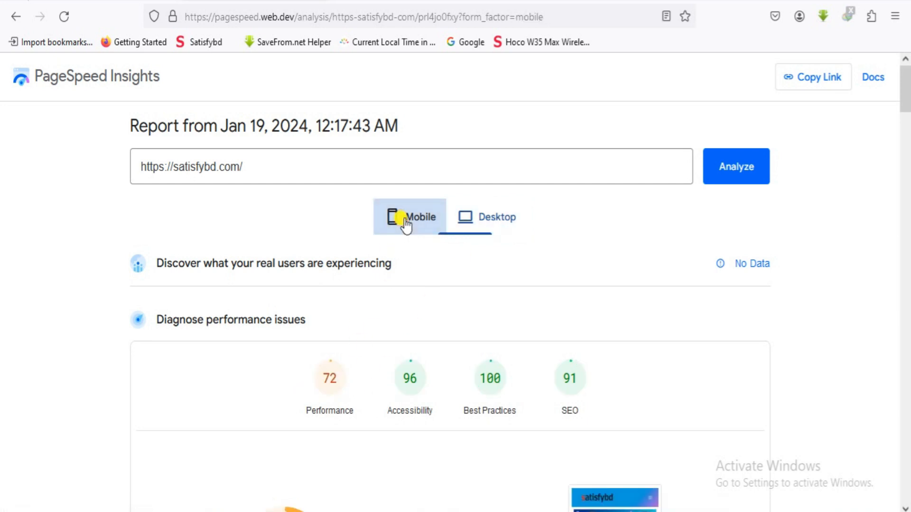
pyautogui.click(736, 176)
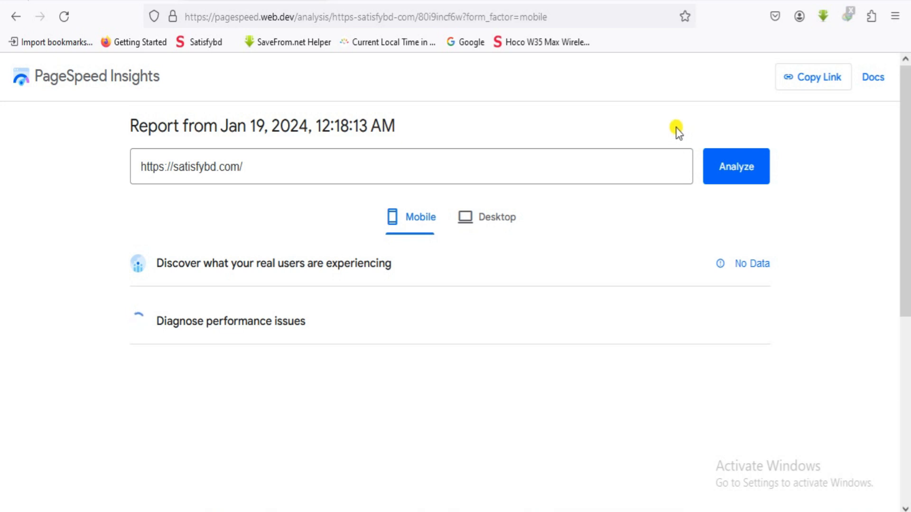
# Examine the performance scores and metrics of the new report for both desktop and mobile
pyautogui.click(468, 224)
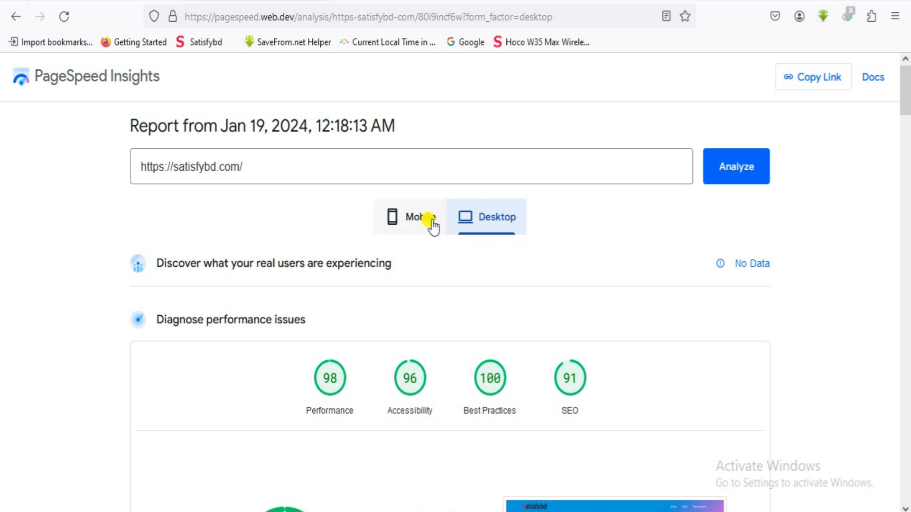
pyautogui.scroll(-10, 480, 250)
pyautogui.scroll(6, 433, 171)
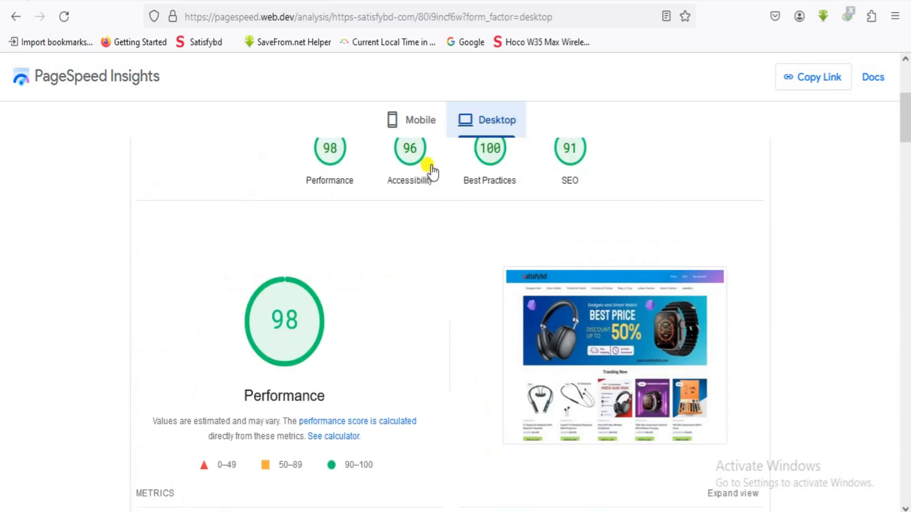
pyautogui.click(413, 119)
pyautogui.scroll(-3, 388, 343)
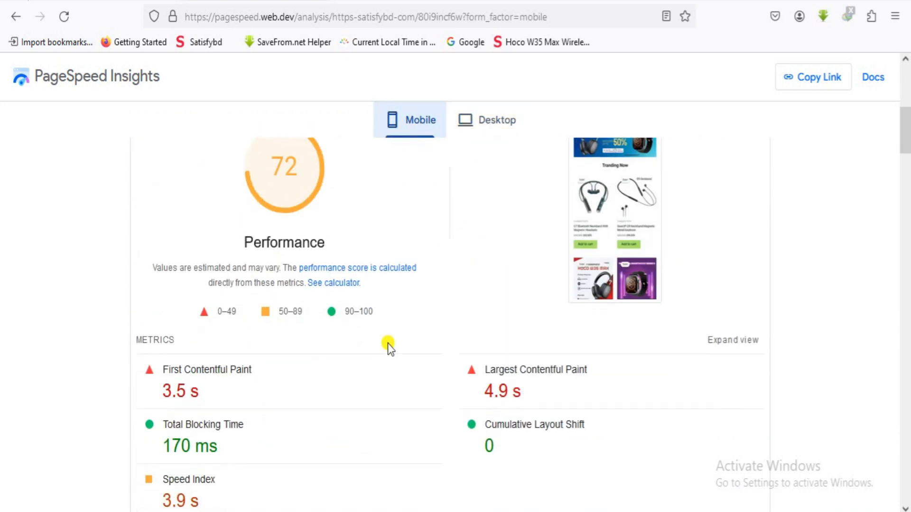
pyautogui.scroll(-3, 389, 343)
pyautogui.scroll(3, 388, 343)
pyautogui.scroll(2, 610, 341)
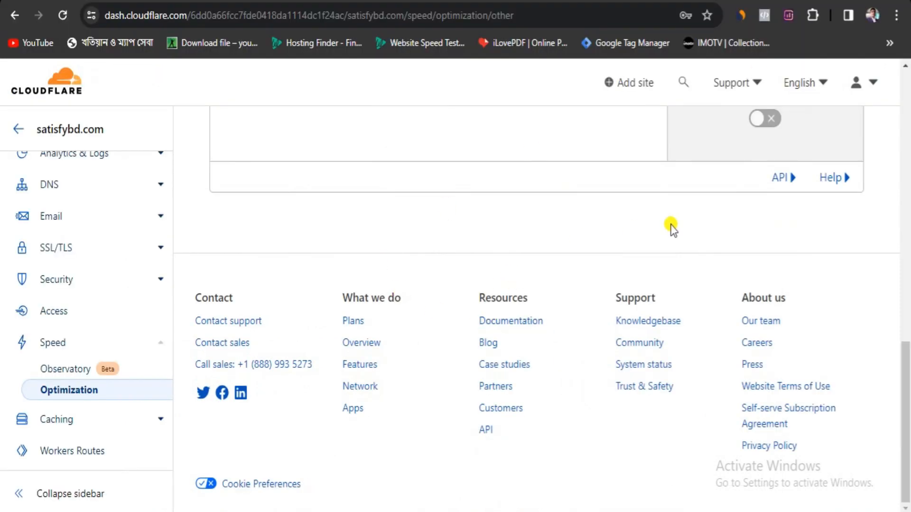
# Return to Cloudflare's Optimization page and look back over the Other settings up to Automatic Signed Exchanges
pyautogui.scroll(5, 673, 225)
pyautogui.scroll(6, 565, 243)
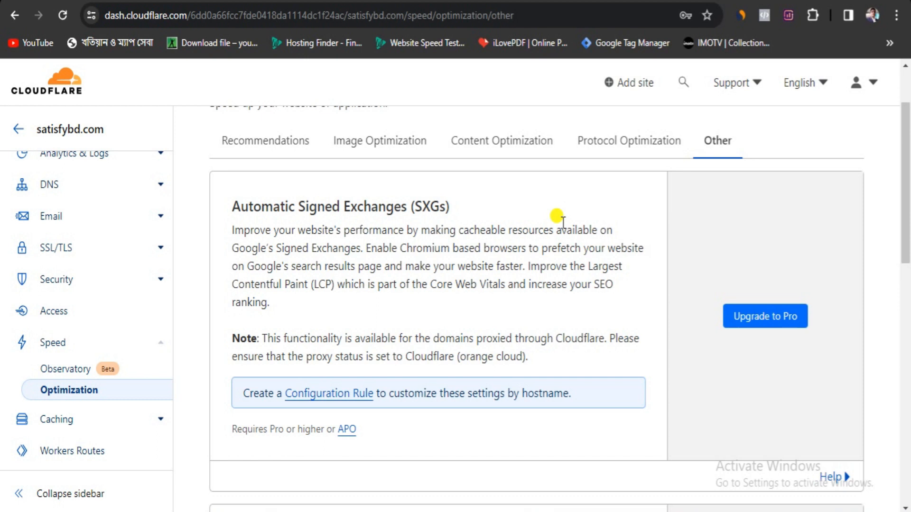
pyautogui.scroll(2, 545, 227)
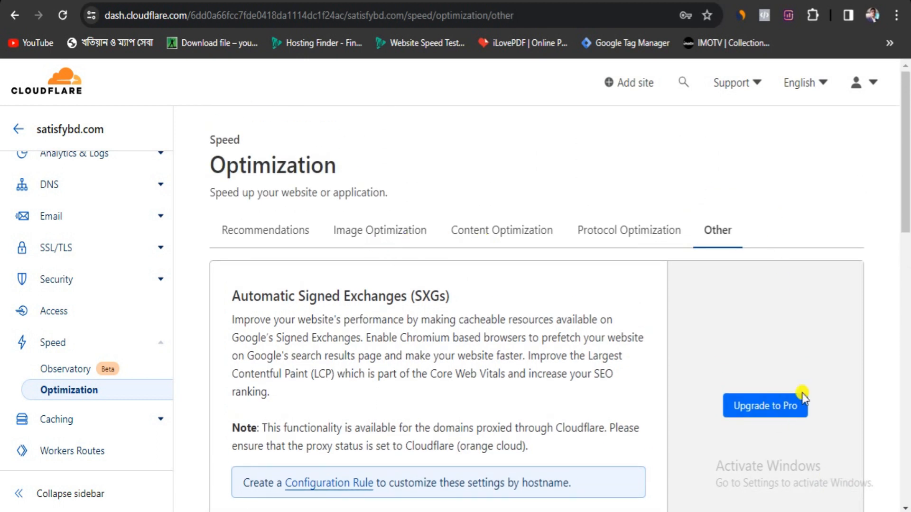